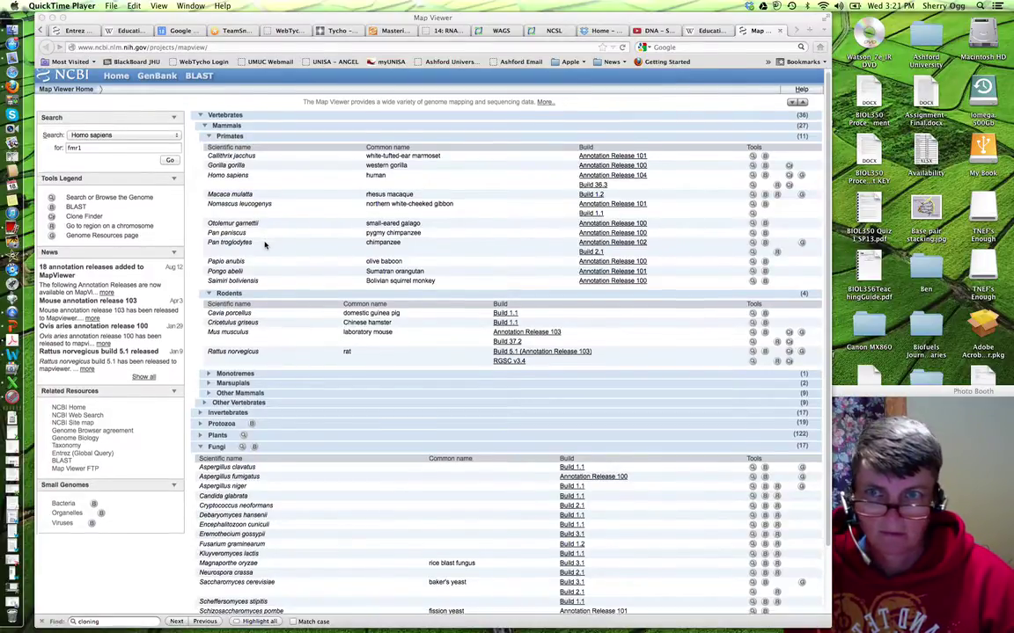
- Resize the browser window and zoom the page in three steps
scroll(265, 245, down, 2)
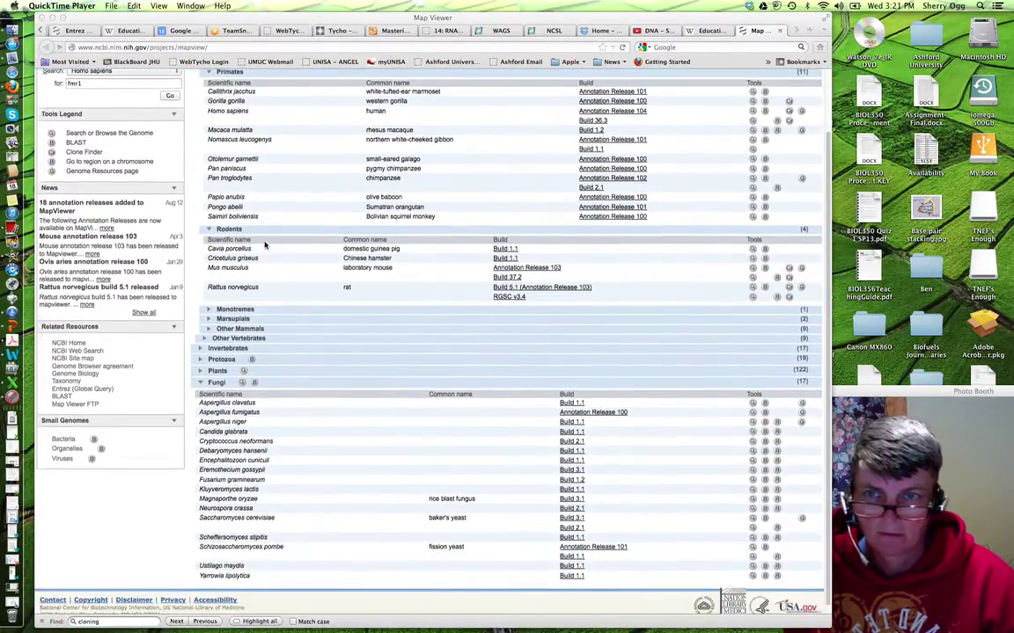
scroll(265, 246, up, 2)
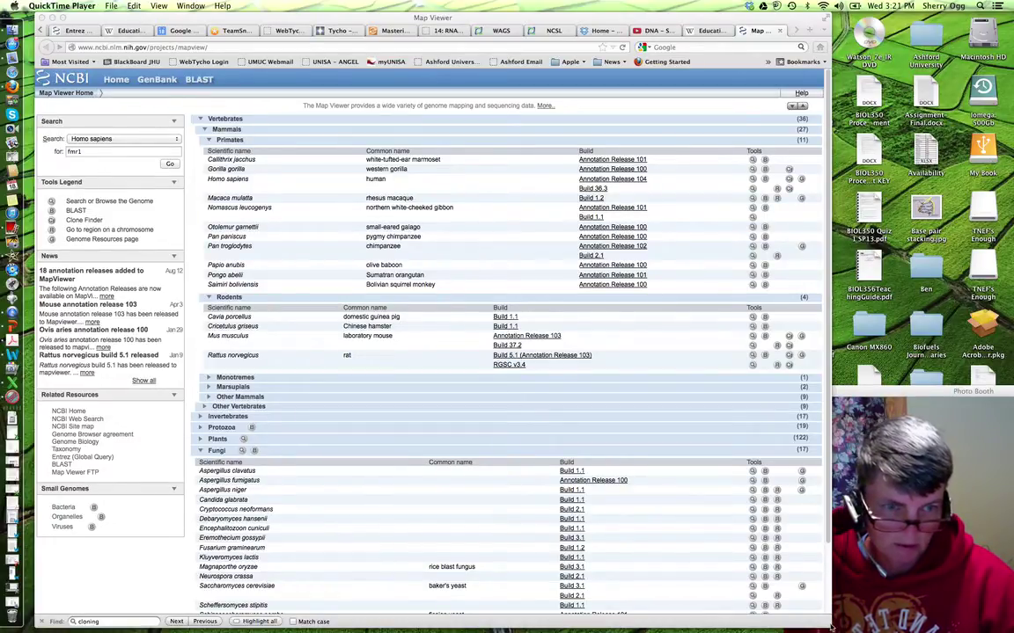
drag(831, 627, 746, 545)
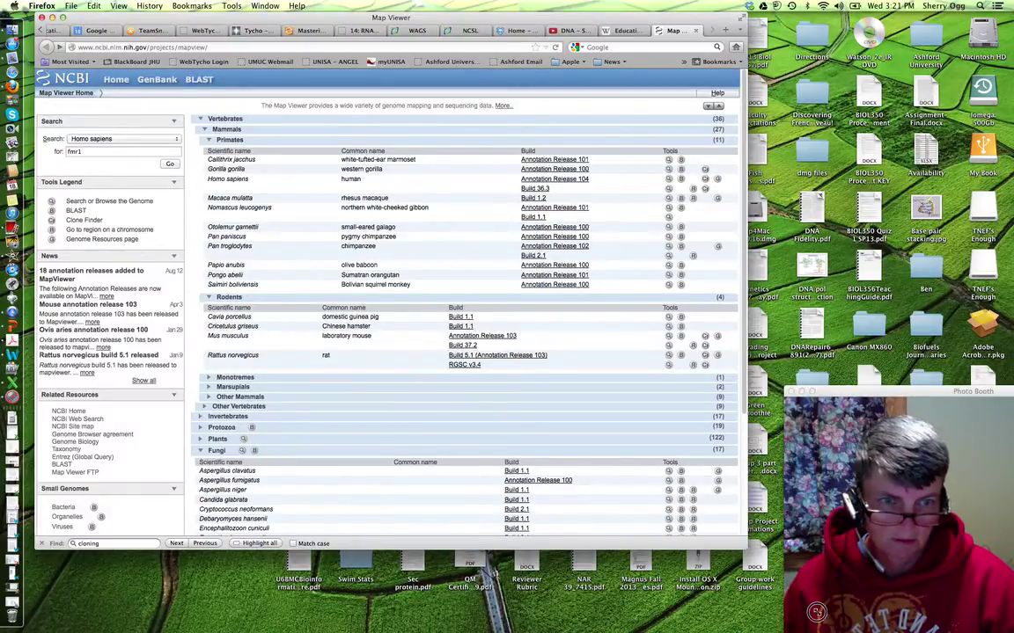
drag(745, 547, 794, 621)
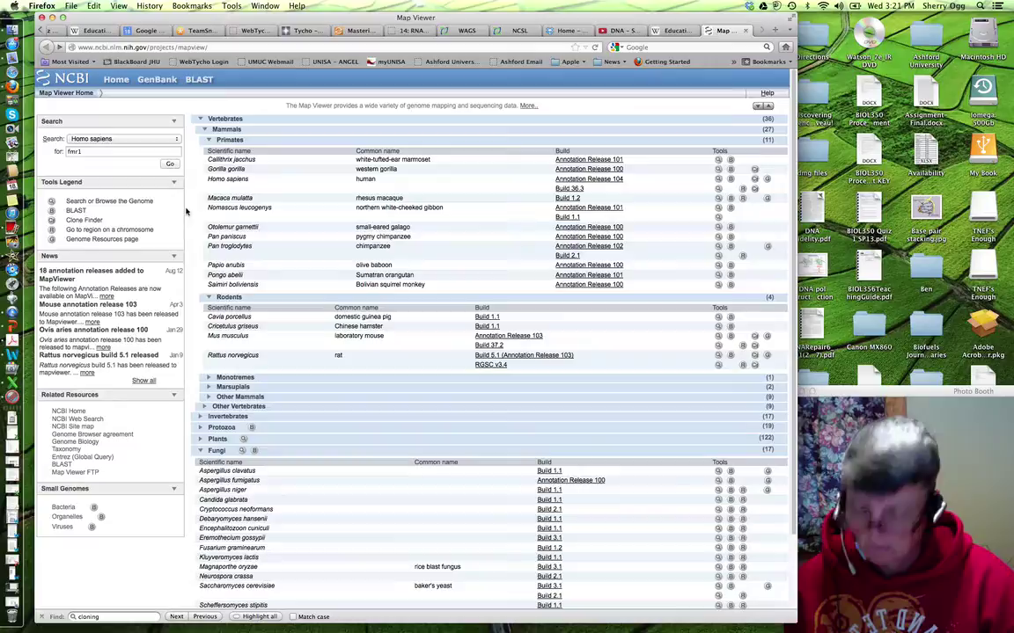
key(super+plus)
key(super+plus)
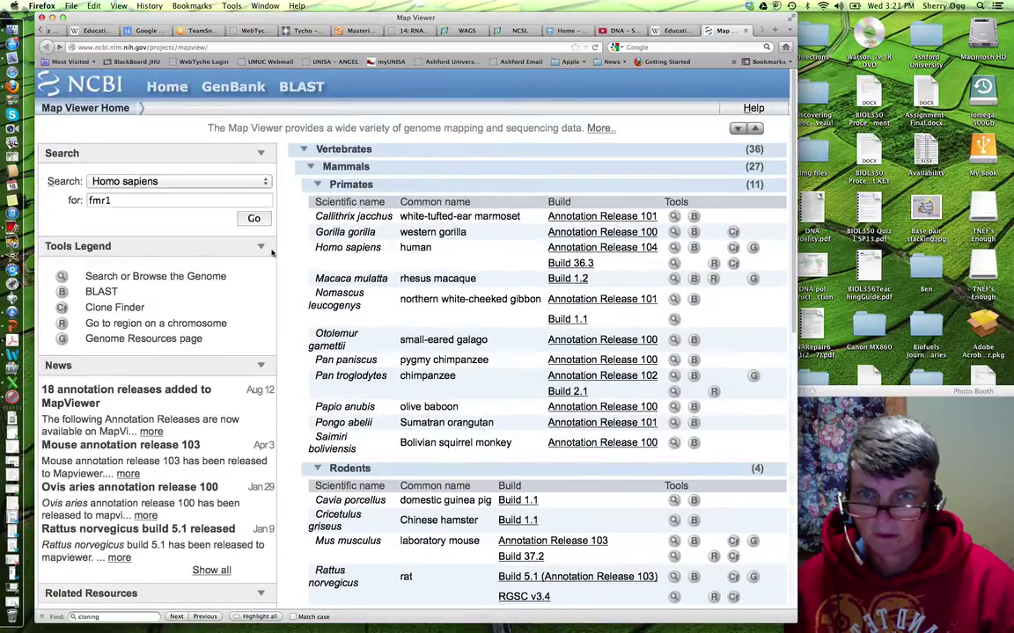
key(super+plus)
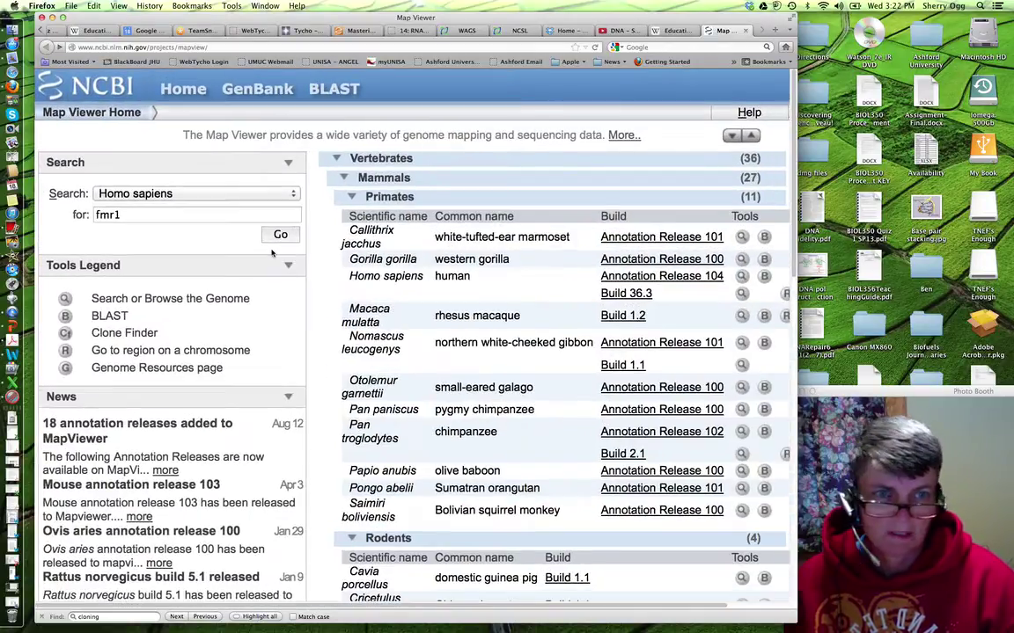
key(super+plus)
key(super+plus)
key(super+plus)
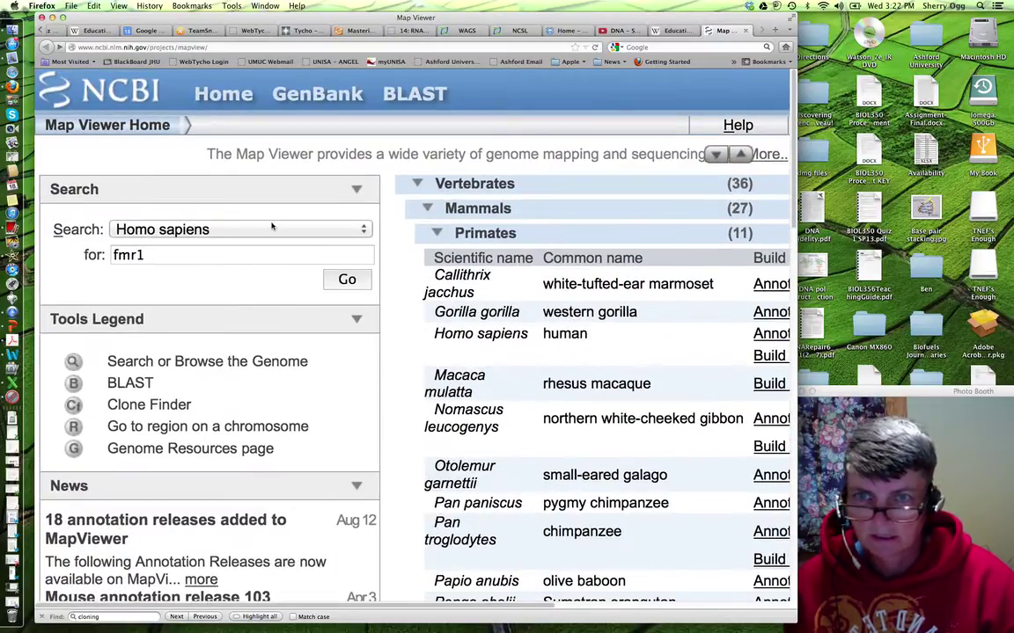
- Keep Homo sapiens as the organism and run the fmr1 search
click(282, 229)
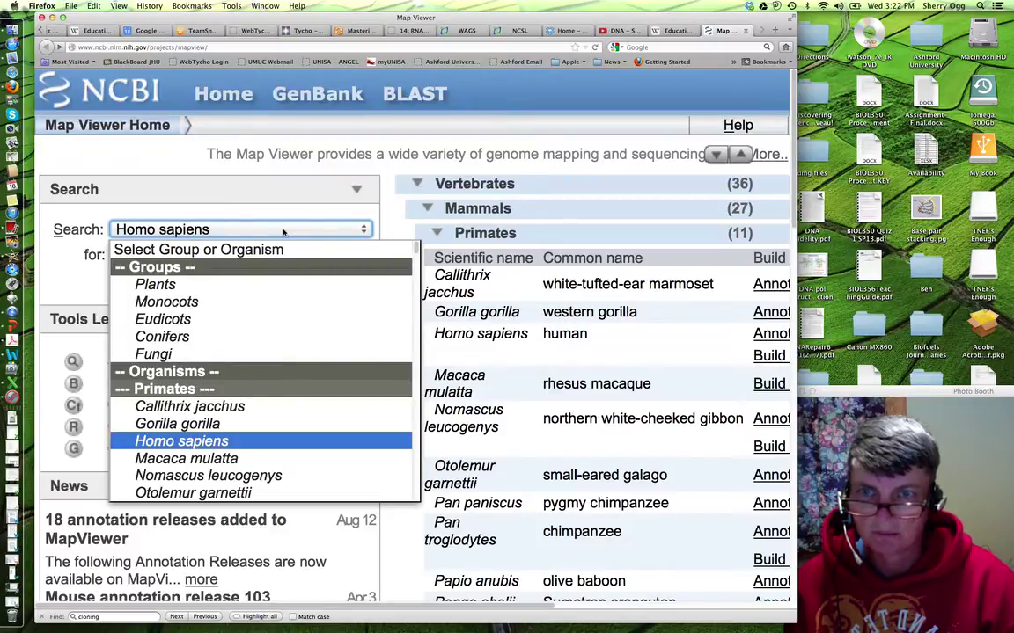
click(283, 230)
click(186, 257)
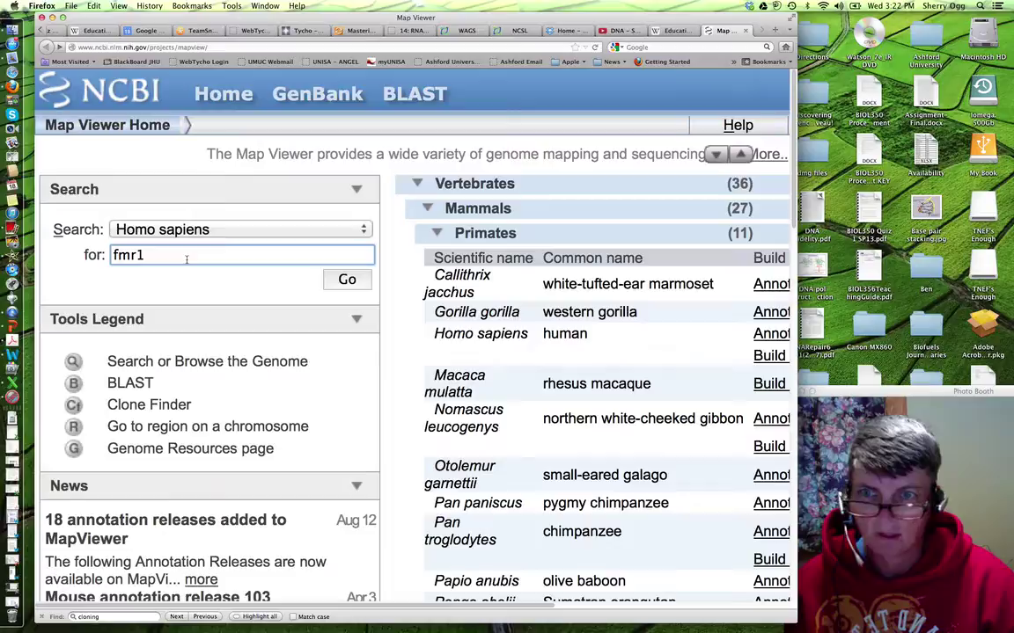
click(349, 280)
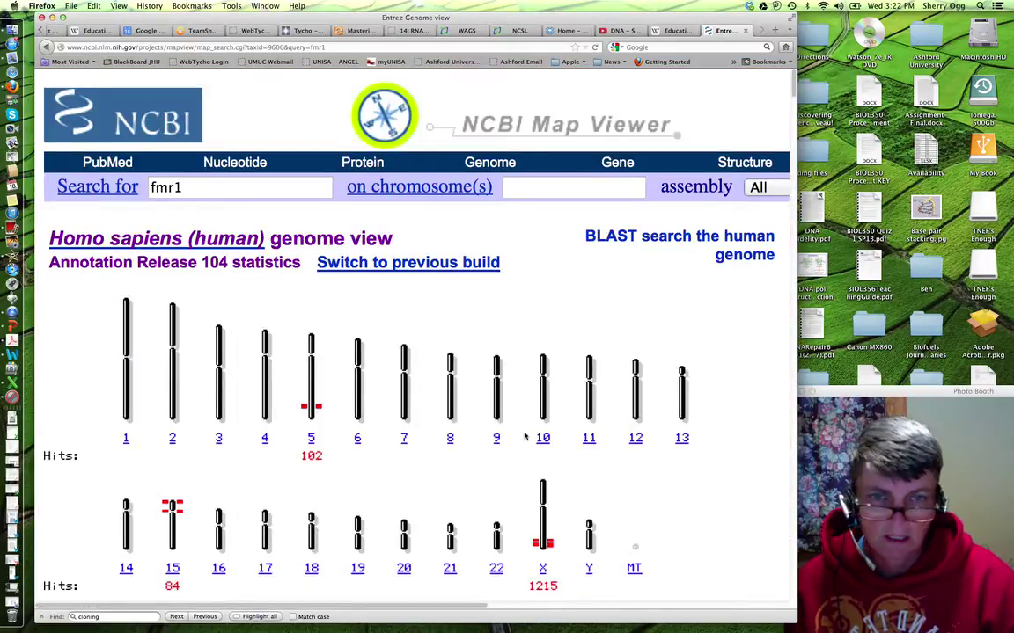
- Scroll through the 1401 fmr1 hits and adjust page zoom to fit more result rows
scroll(490, 467, down, 3)
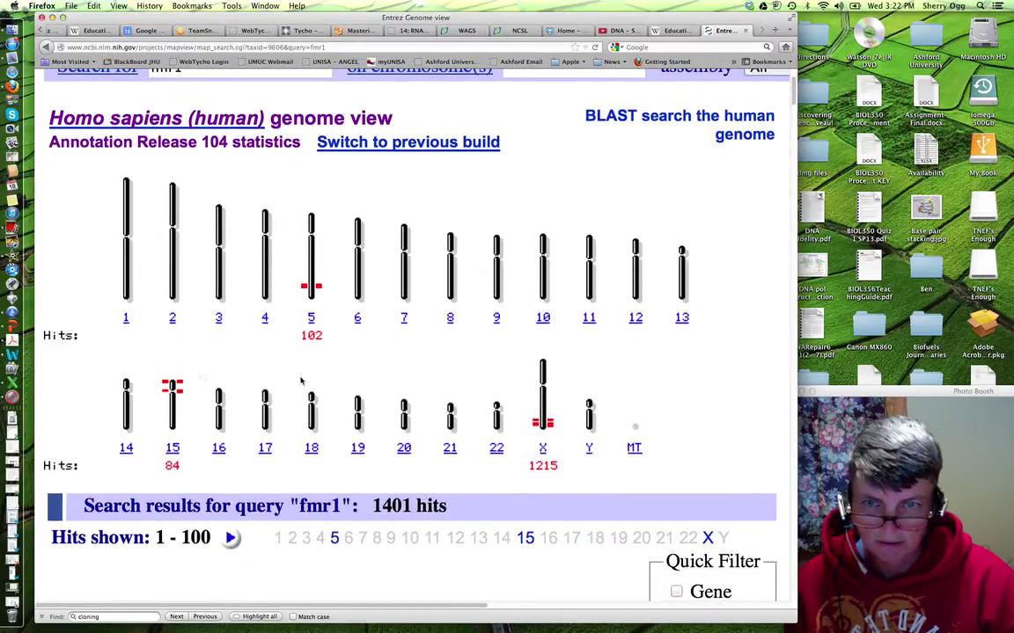
scroll(553, 430, down, 6)
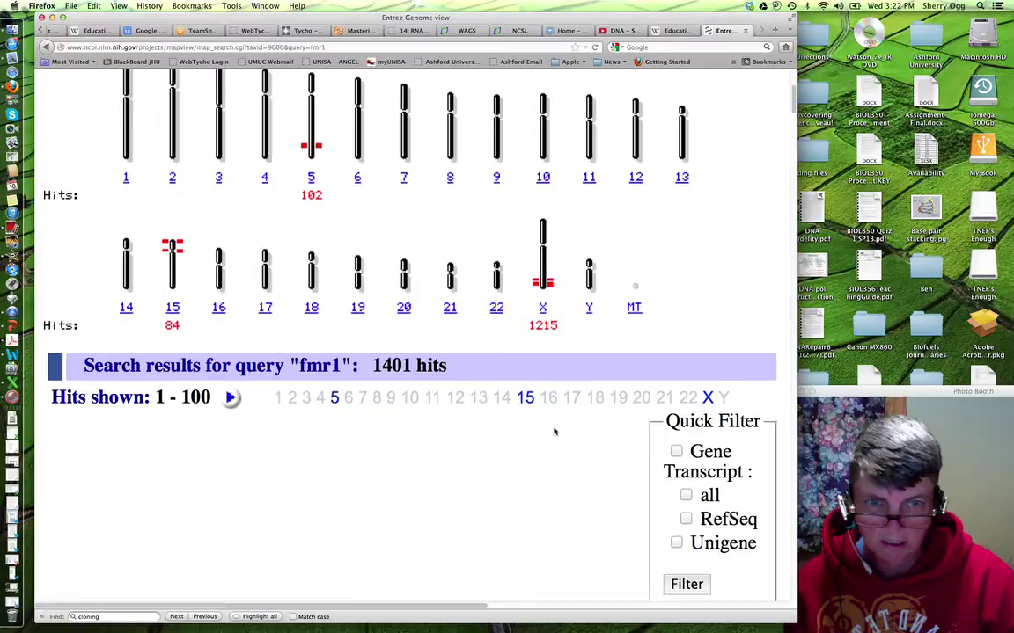
scroll(553, 430, down, 1)
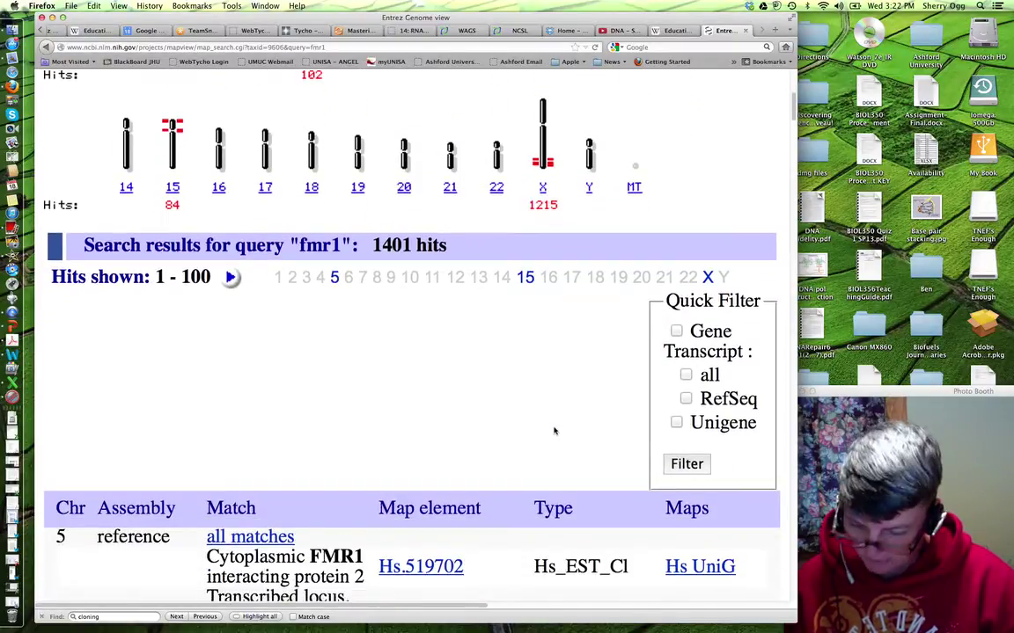
key(super+plus)
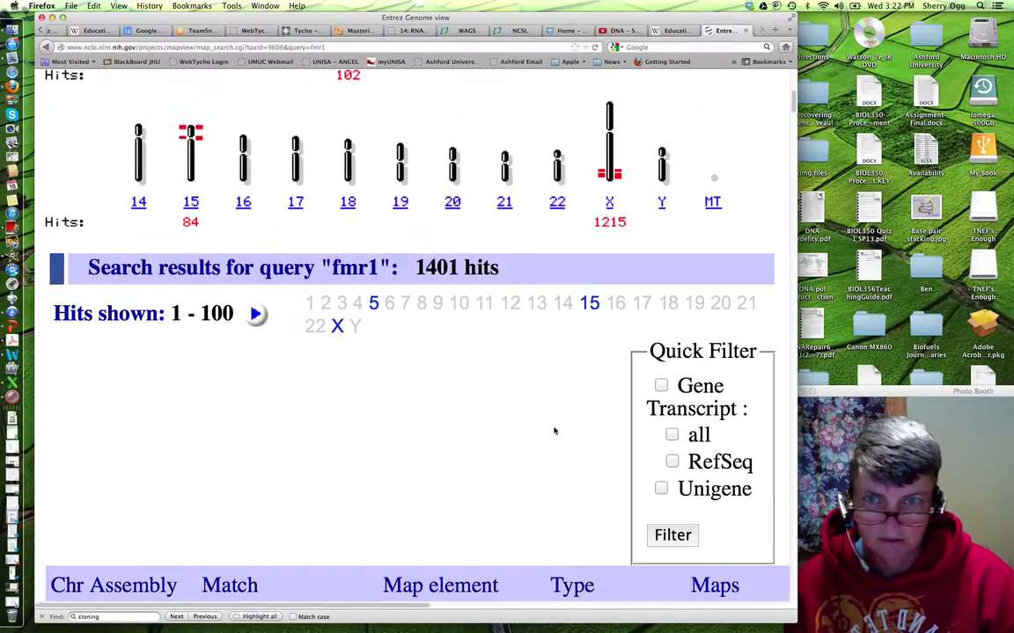
key(super+minus)
key(super+minus)
key(super+minus)
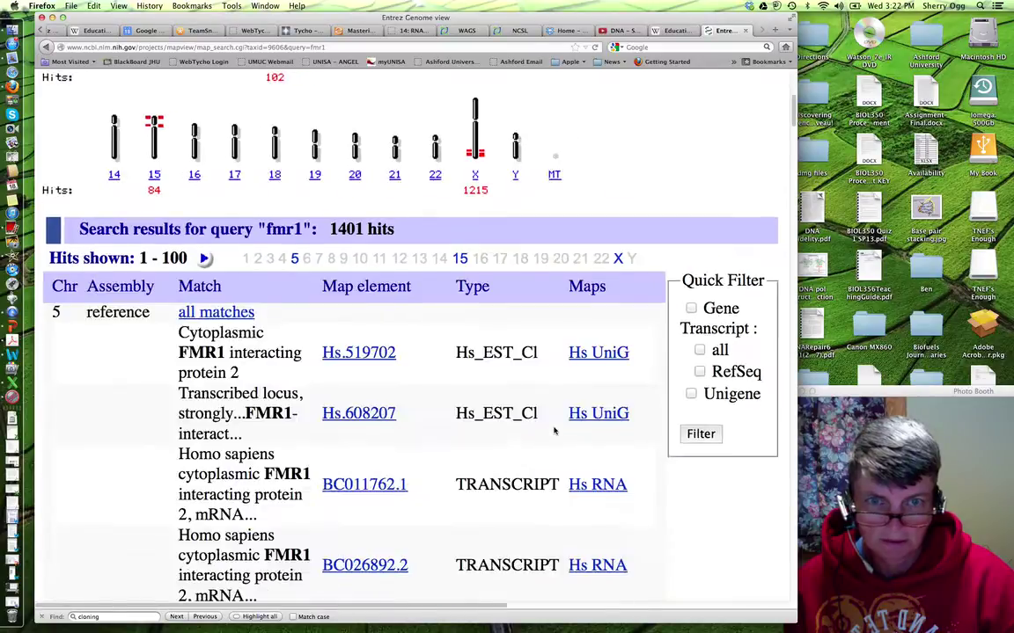
key(super+minus)
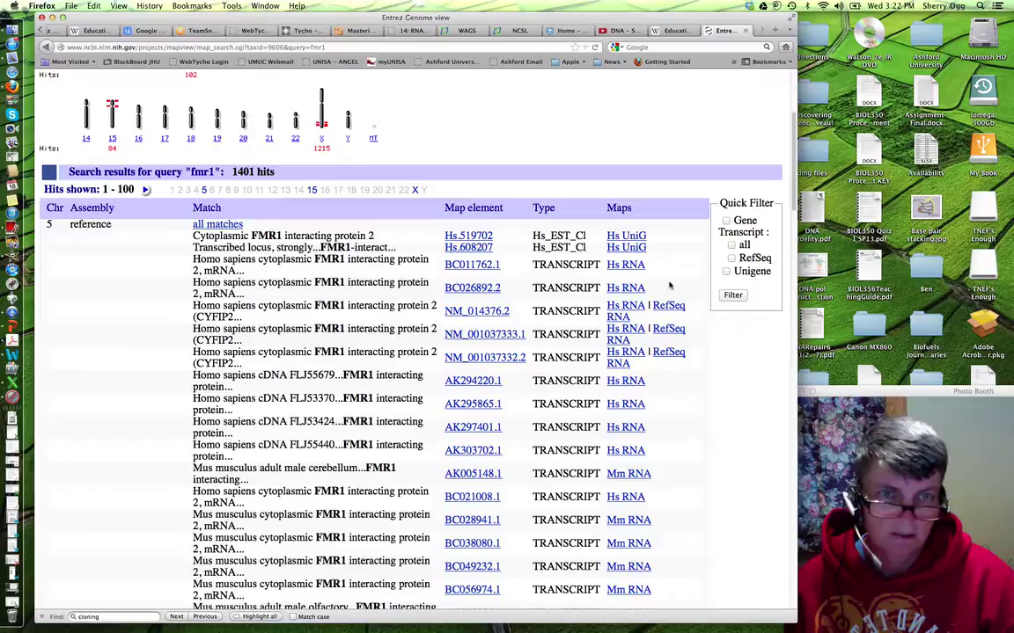
key(super+plus)
key(super+plus)
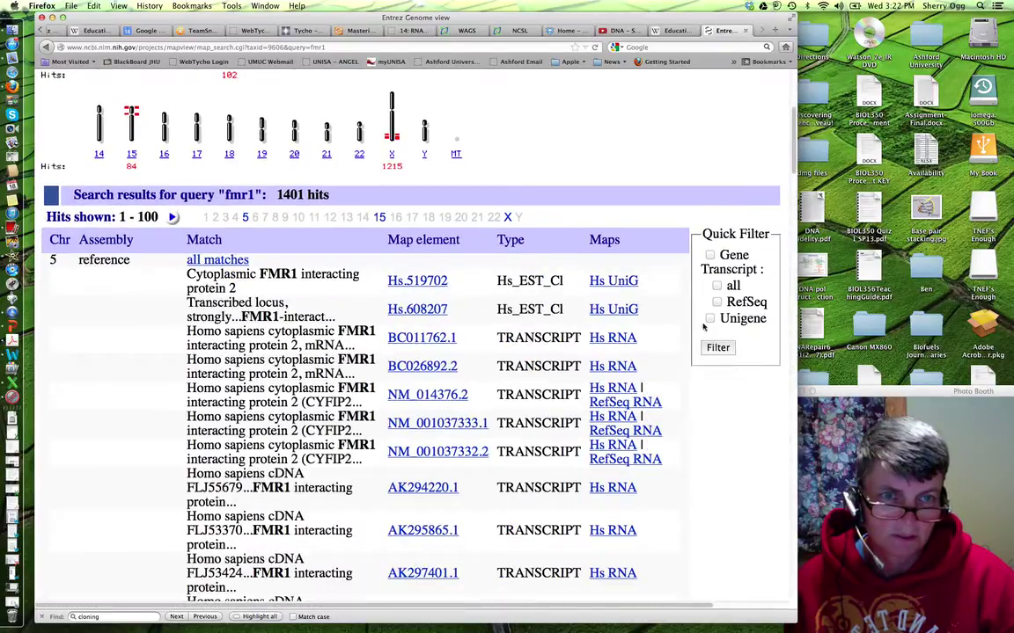
- Filter the results to genes only (16 hits) and scroll to the chromosome X FMR1 rows
click(710, 255)
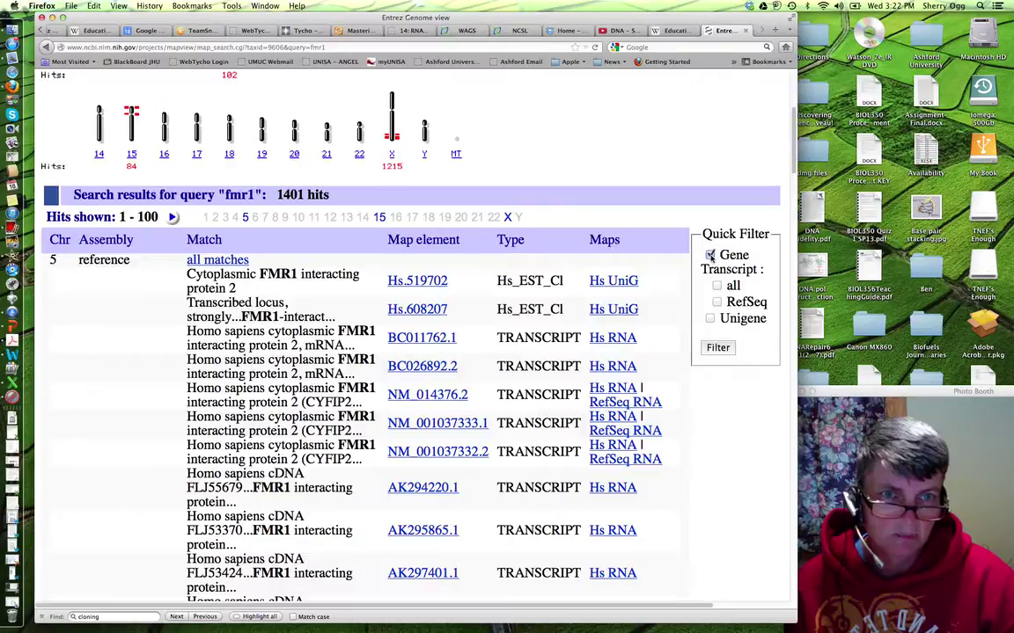
click(718, 349)
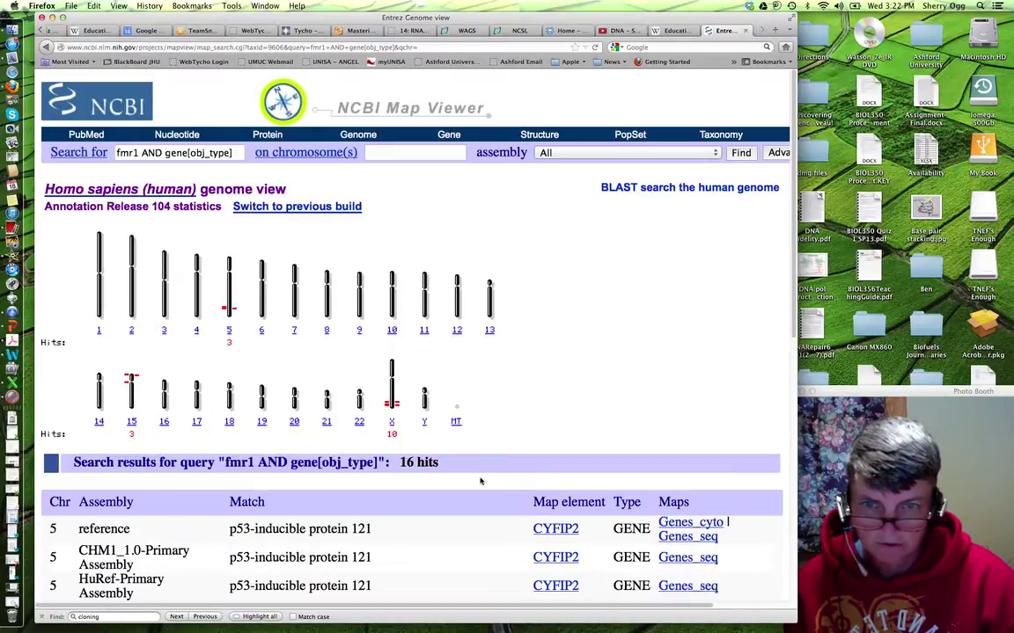
scroll(527, 479, down, 2)
scroll(527, 479, down, 10)
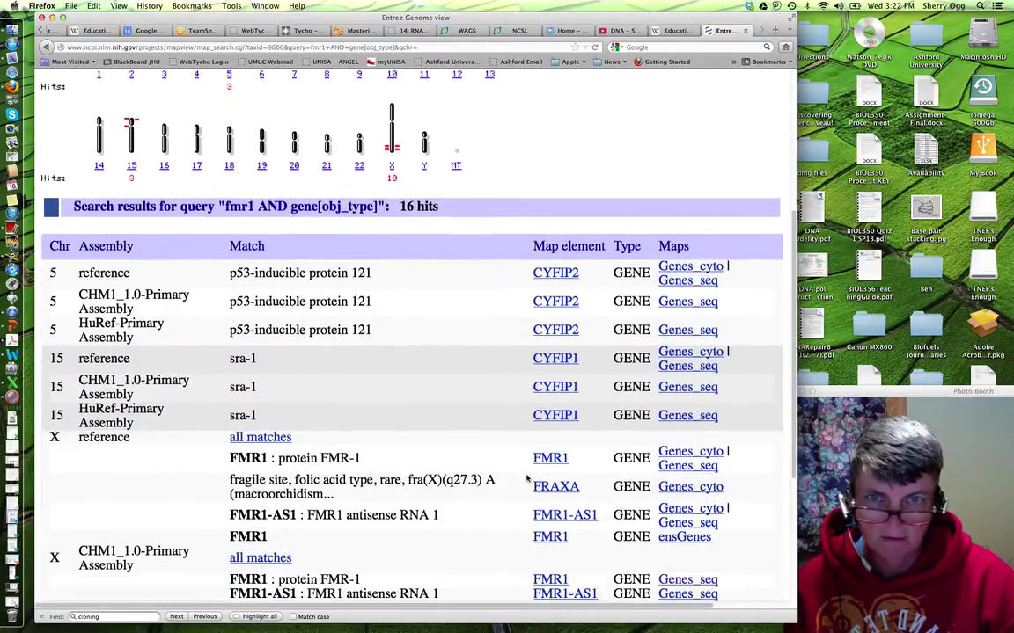
scroll(526, 475, down, 5)
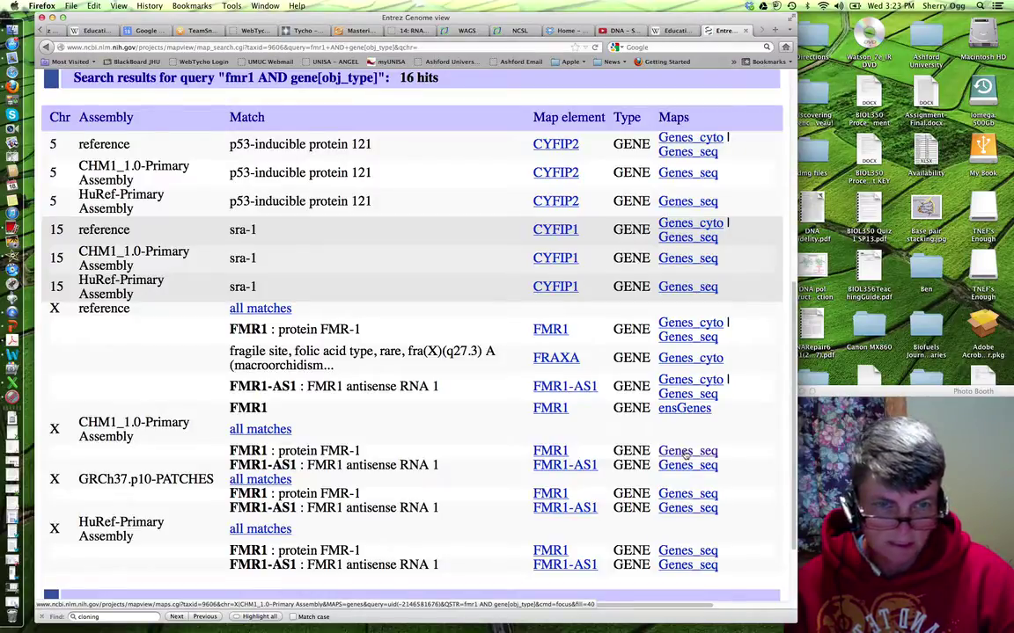
- Open the FMR1 Genes_seq map for CHM1_1.0-Primary Assembly (146,917K–147,014K bp) and adjust zoom
click(685, 453)
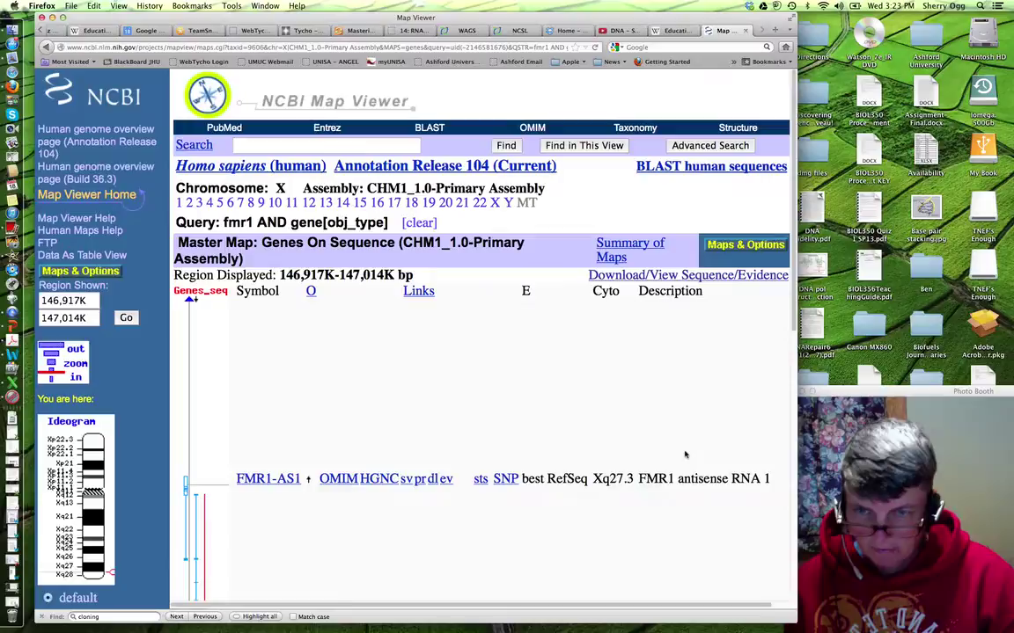
key(super+minus)
key(super+minus)
key(super+minus)
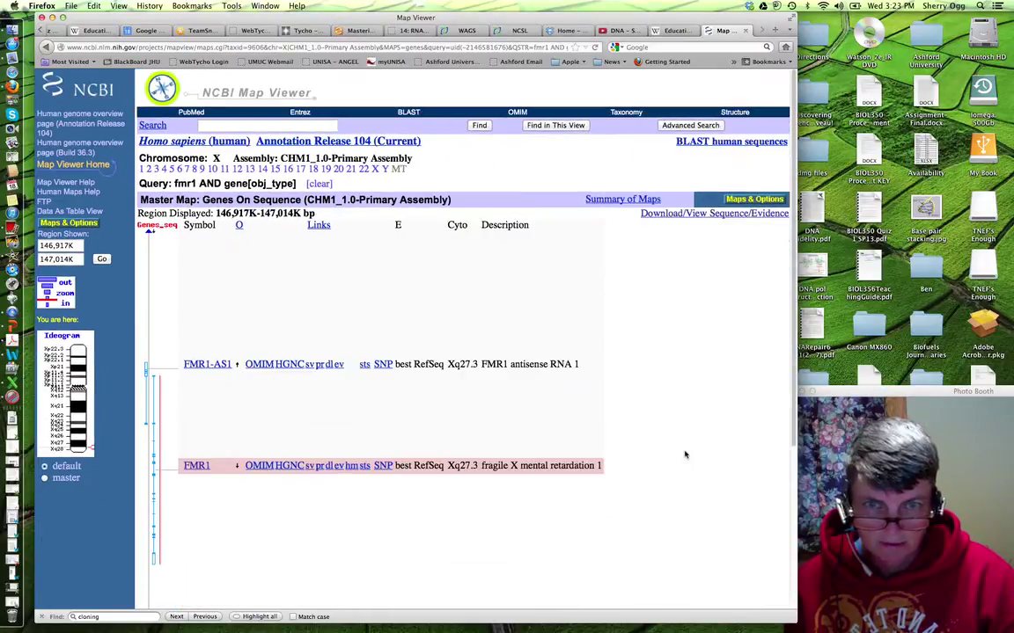
key(super+minus)
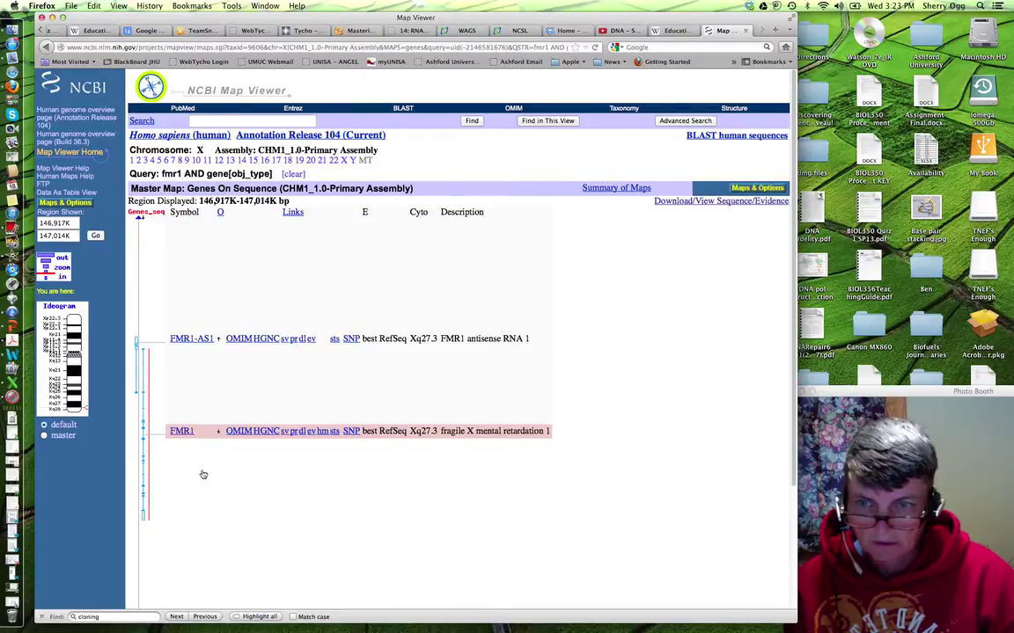
key(super+plus)
key(super+plus)
key(super+plus)
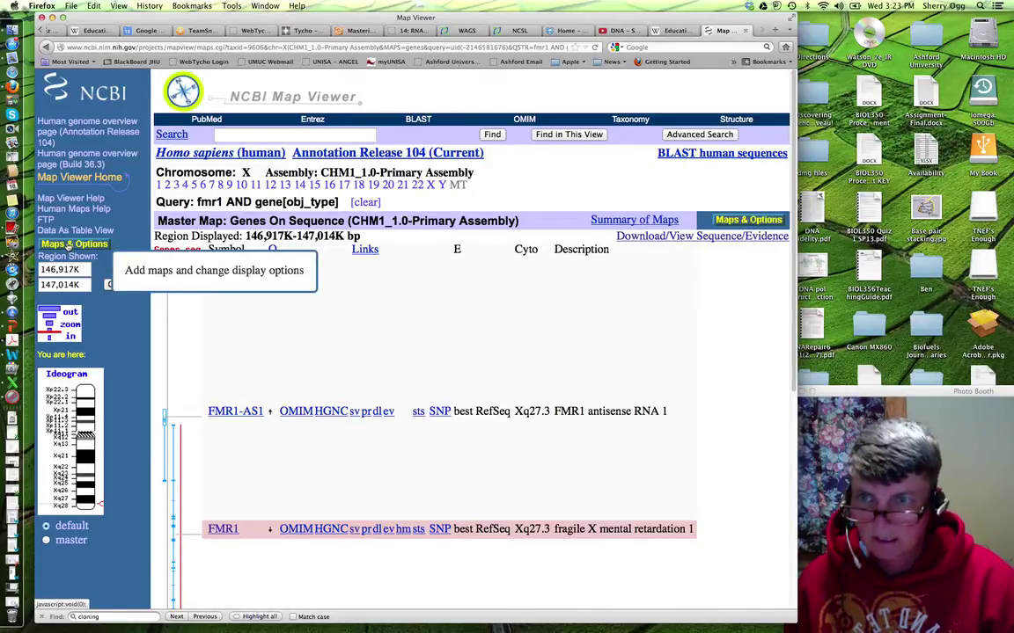
key(super+plus)
key(super+plus)
key(super+plus)
key(super+plus)
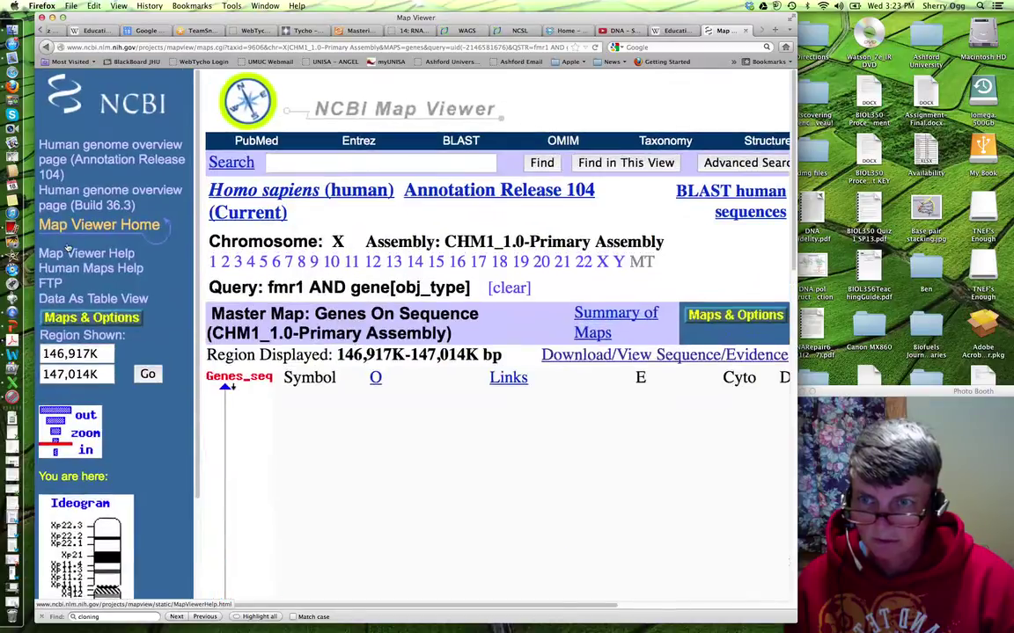
key(super+plus)
key(super+plus)
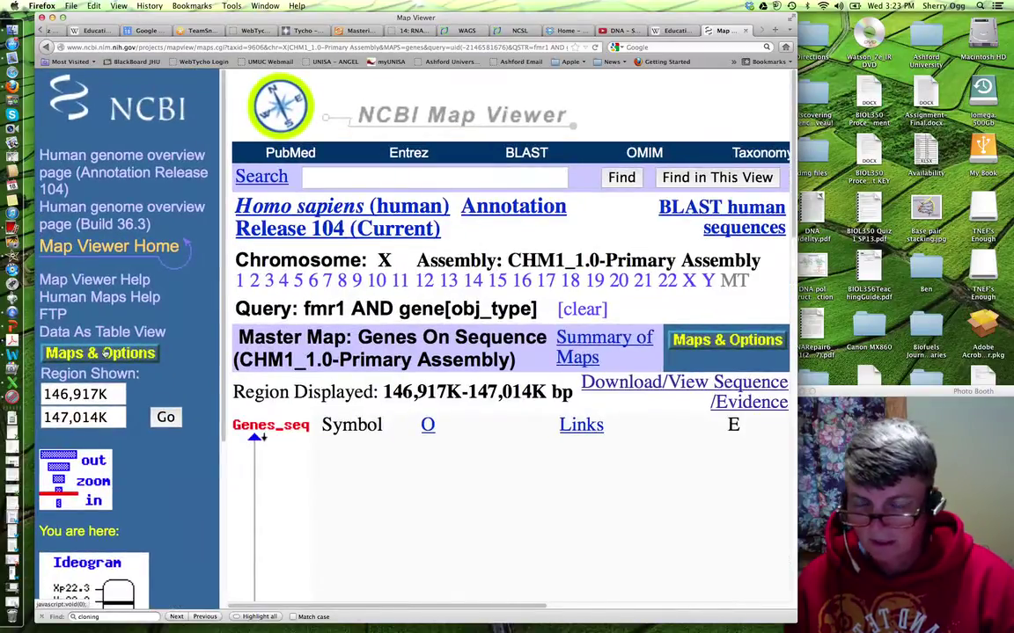
- Add Component and Contig tracks alongside the Gene track in Maps & Options
click(92, 354)
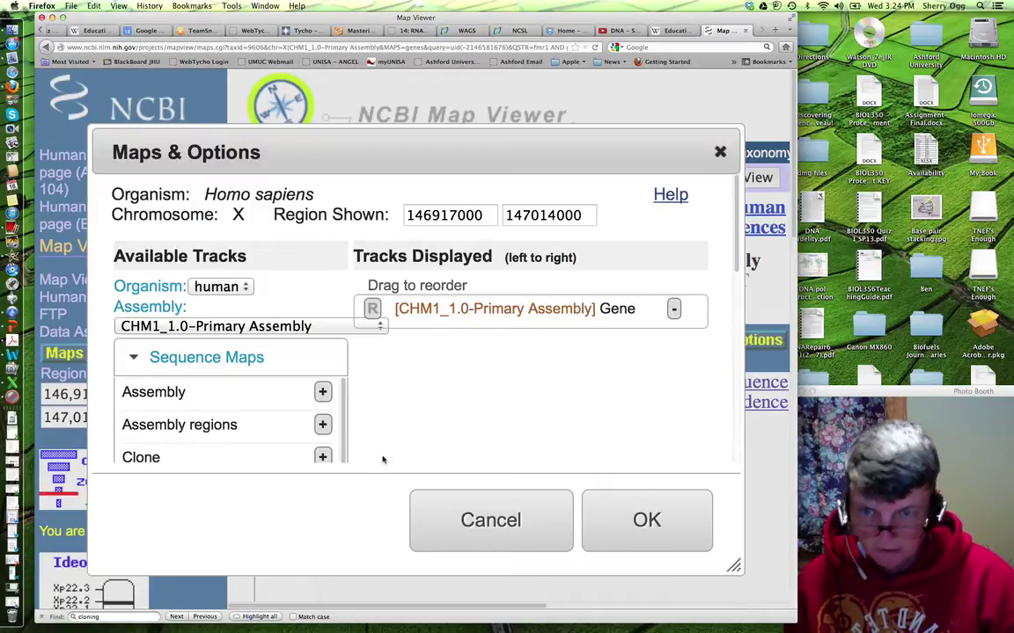
key(super+minus)
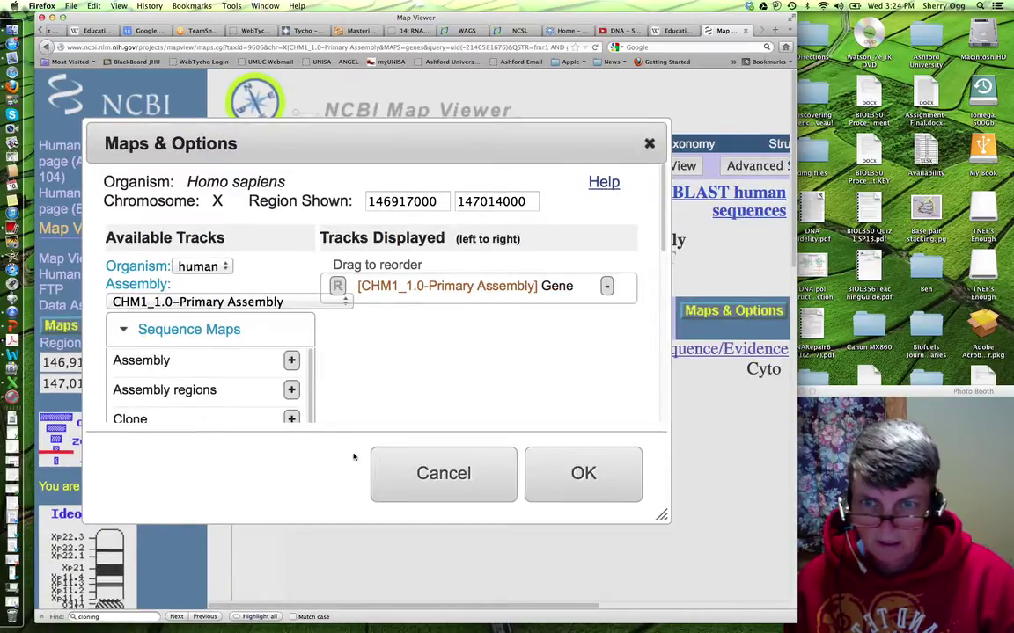
scroll(236, 396, down, 3)
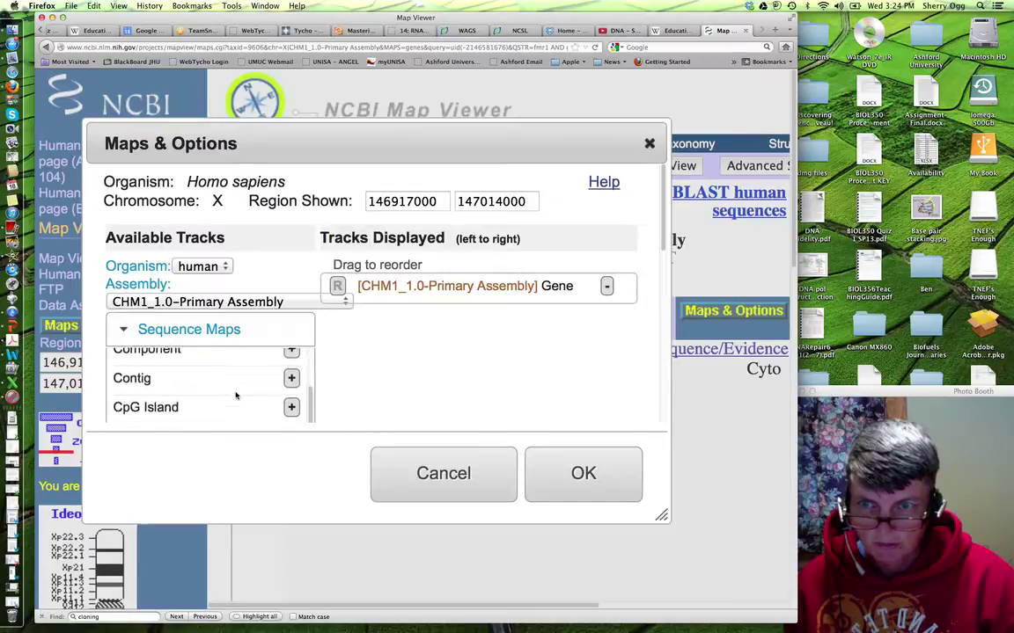
scroll(236, 396, up, 2)
scroll(236, 395, down, 1)
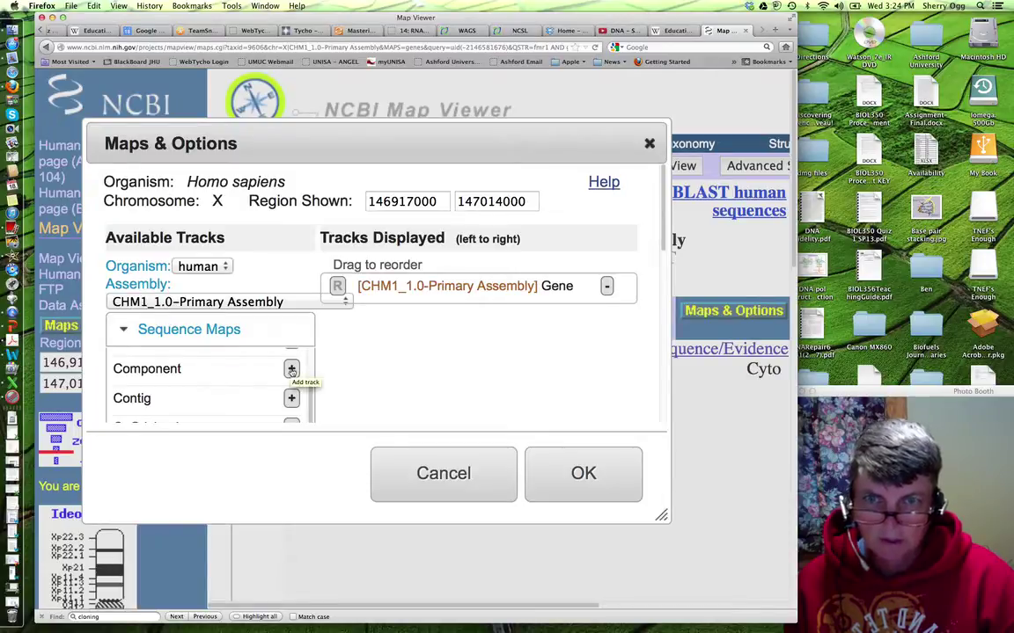
click(291, 369)
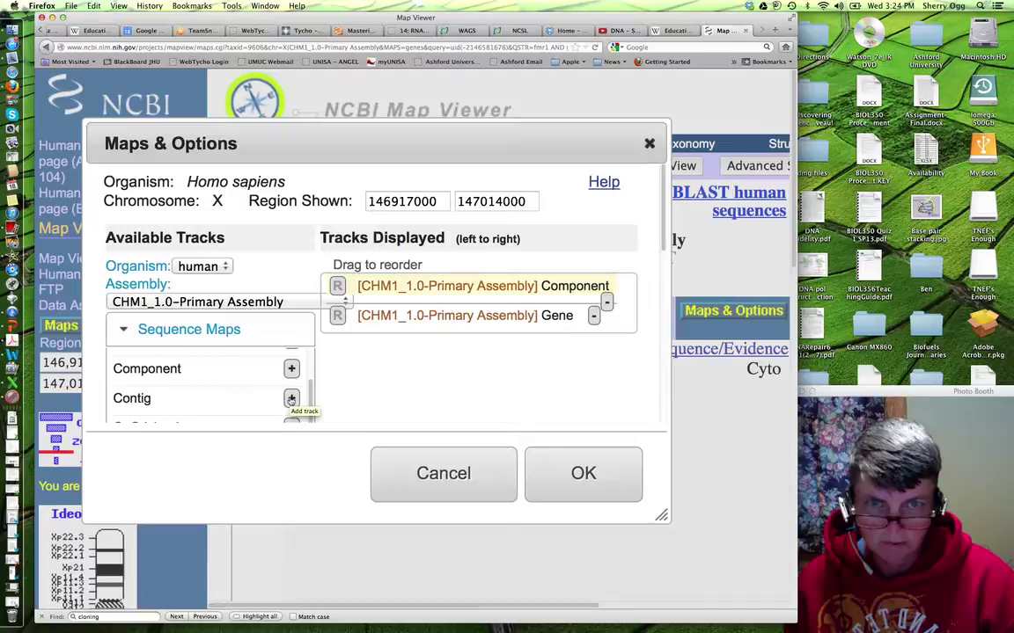
click(292, 400)
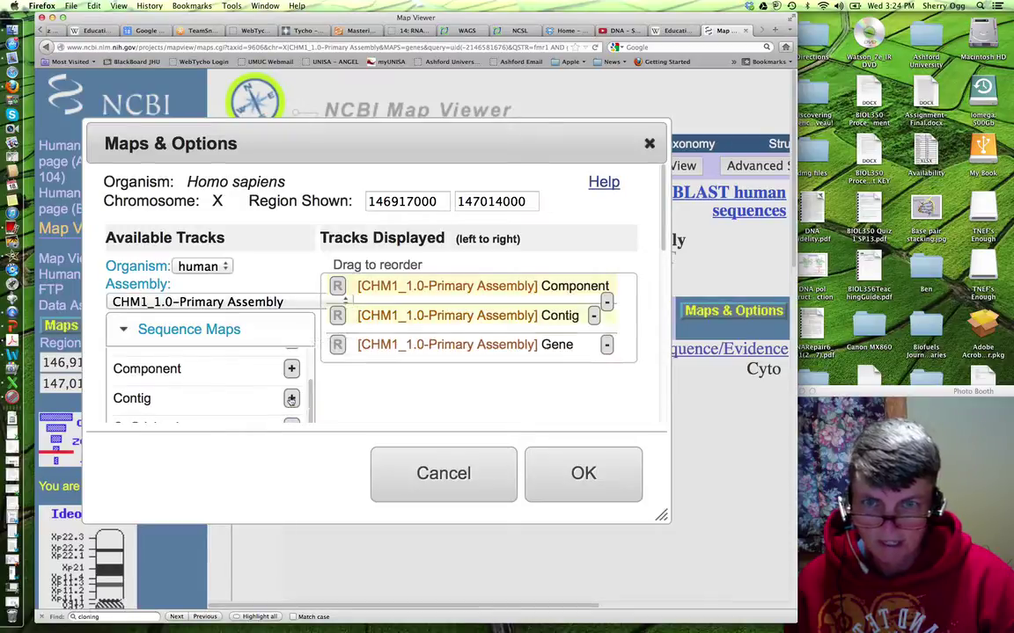
- Turn on rulers for the Gene, Contig and Component tracks
click(338, 345)
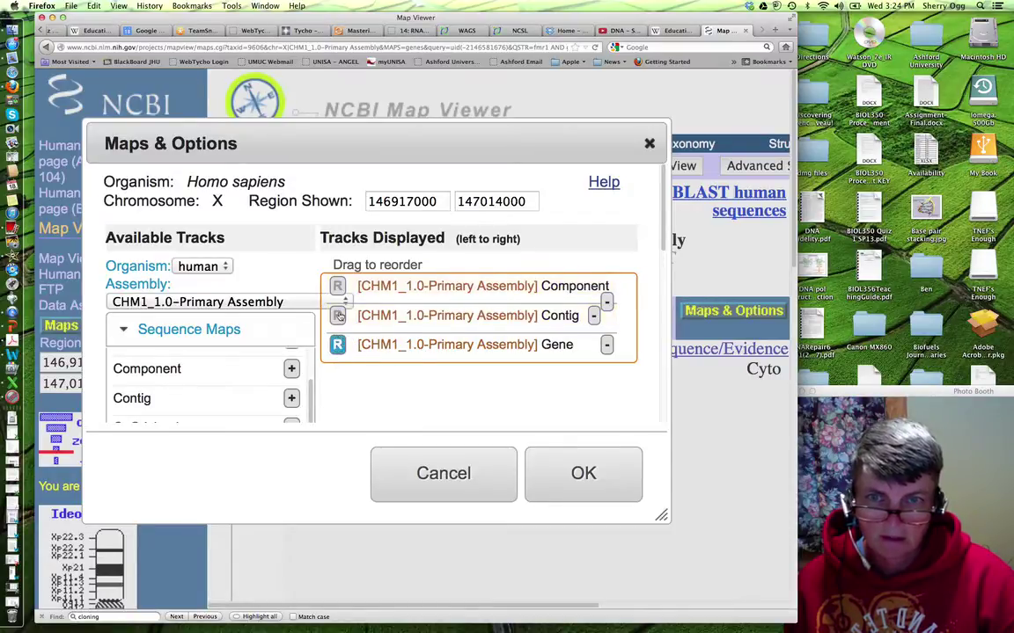
click(337, 315)
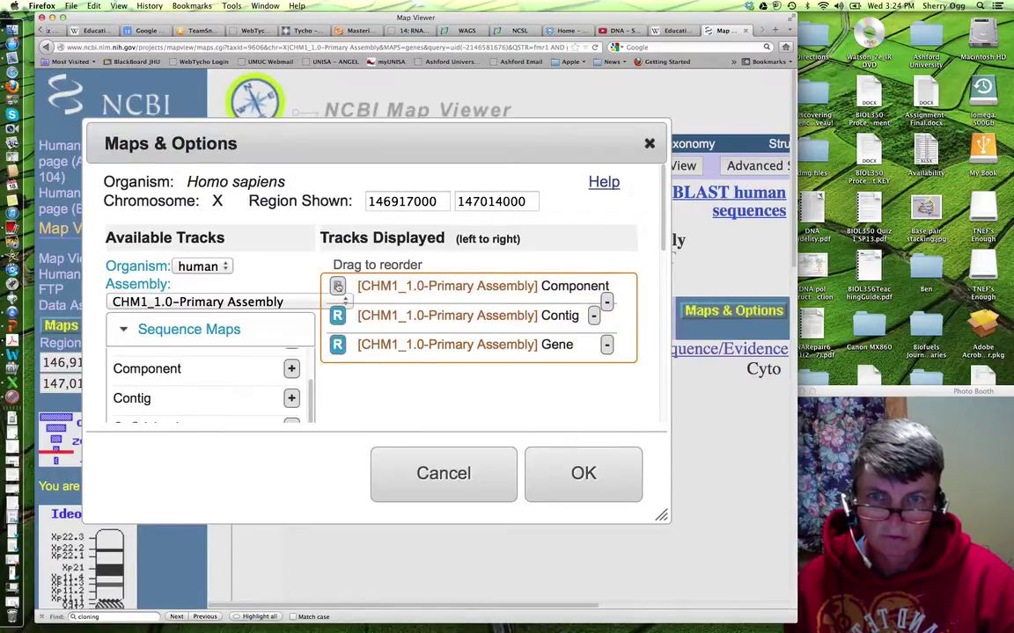
click(337, 286)
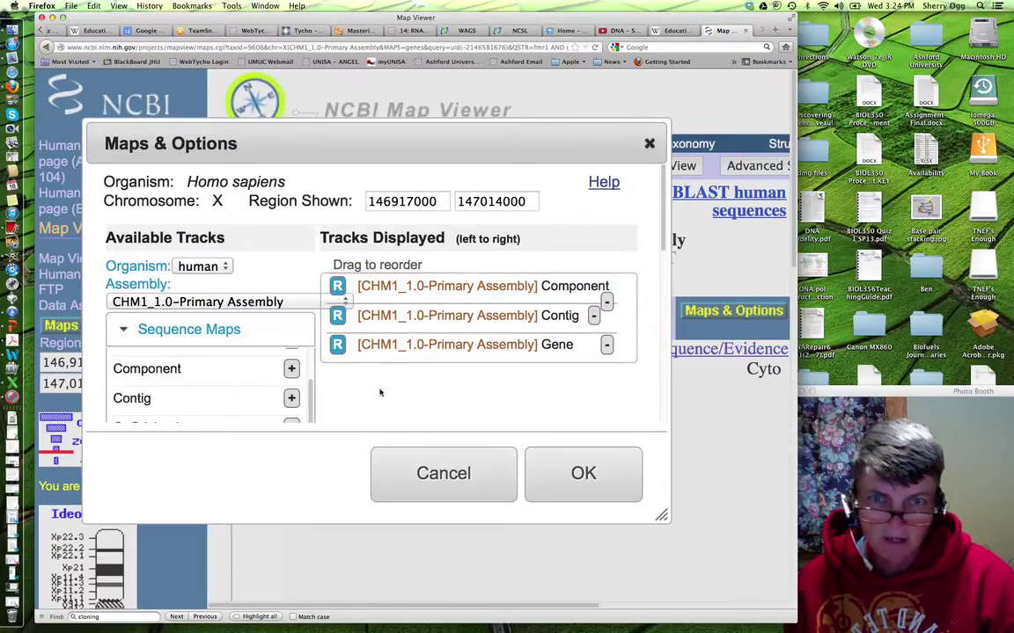
- Apply the settings to show Component, Contig and Genes_seq maps with rulers, then readjust zoom
click(584, 475)
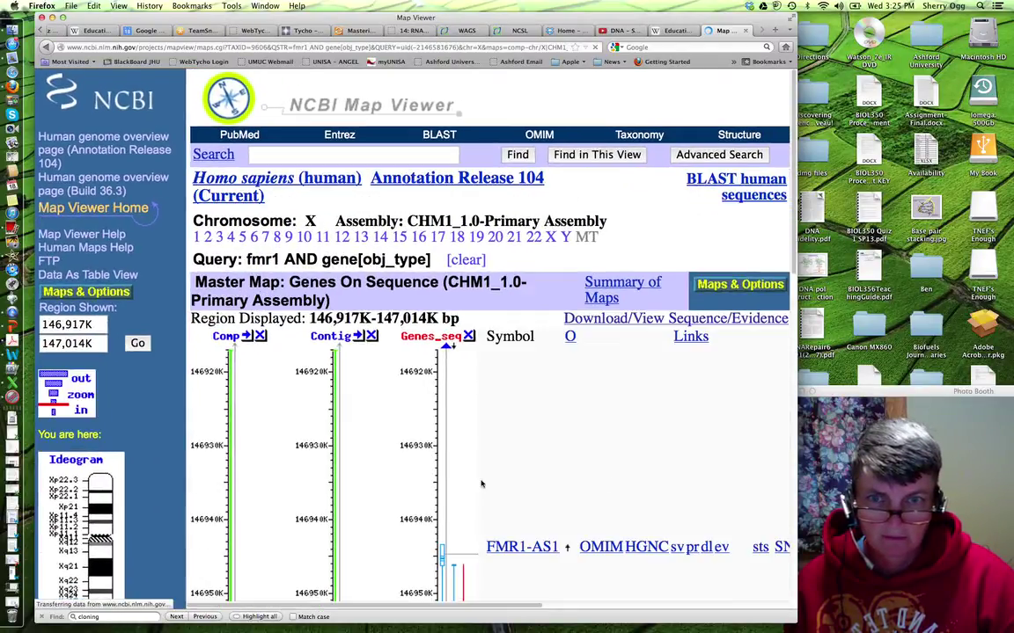
key(super+minus)
key(super+minus)
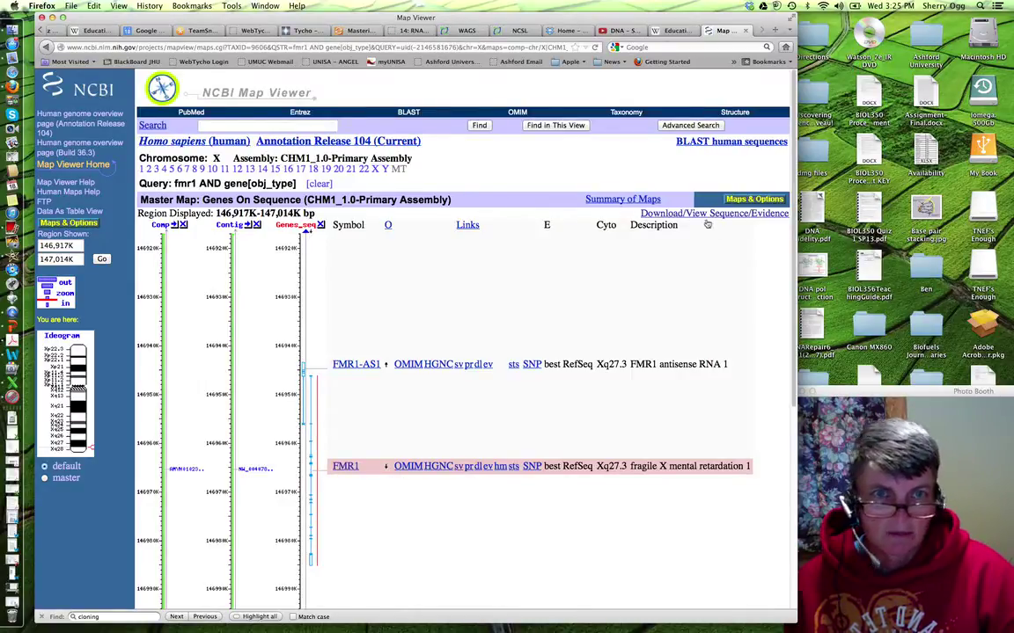
key(super+plus)
key(super+plus)
key(super+plus)
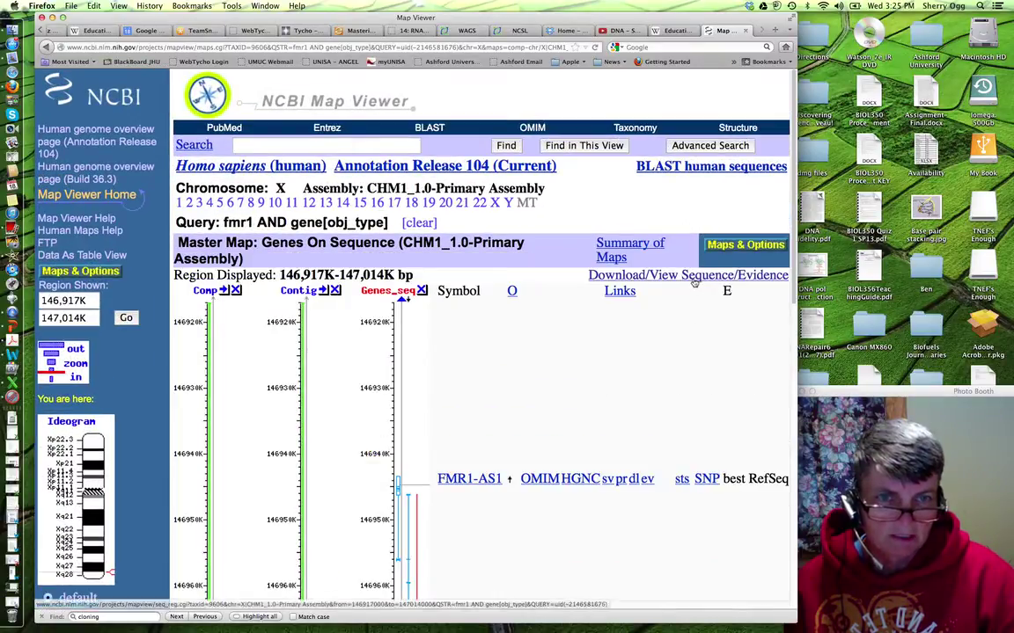
- Extend the FMR1 download region by -5K and +5K, keeping FASTA format
click(695, 280)
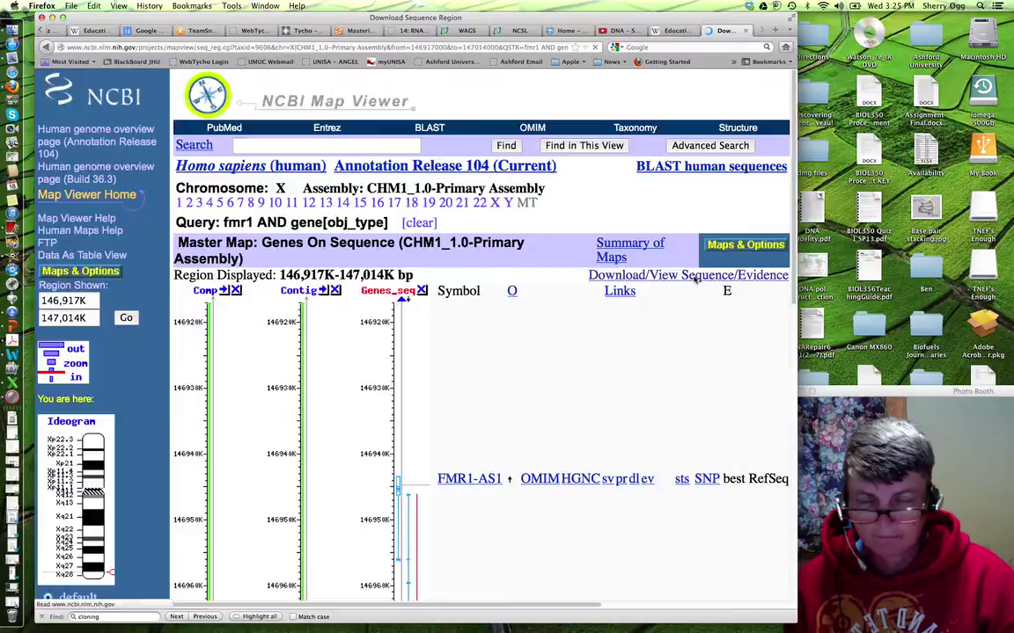
key(super+plus)
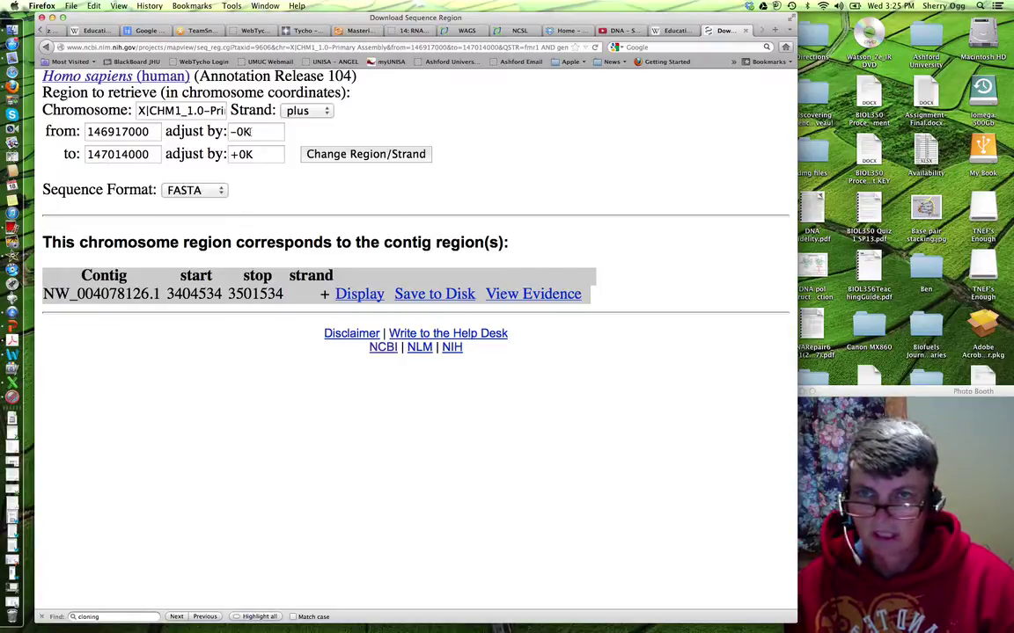
drag(235, 131, 243, 131)
text(5)
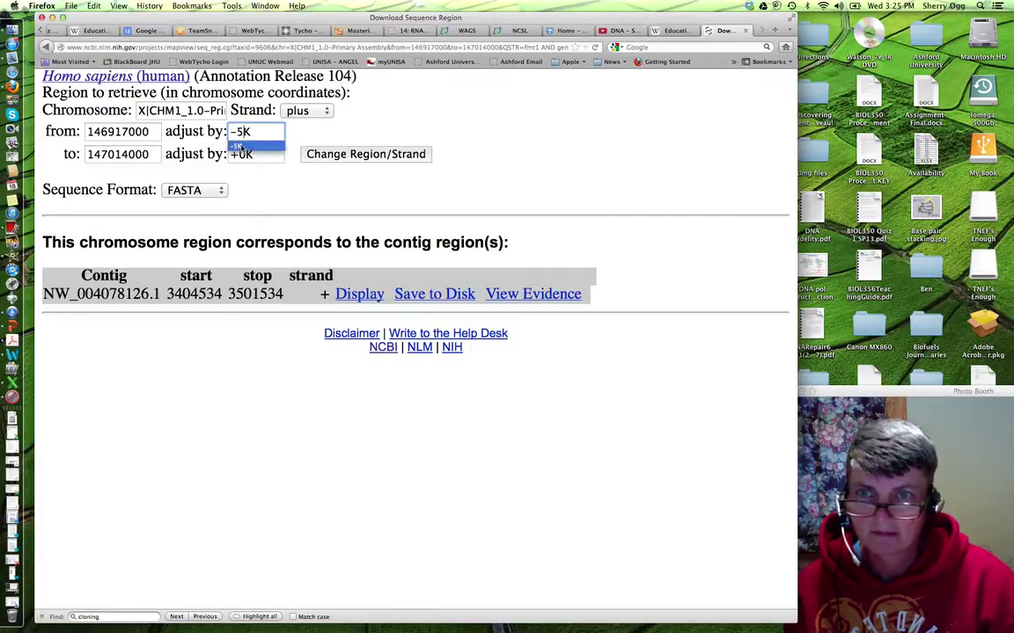
click(237, 146)
drag(236, 154, 245, 155)
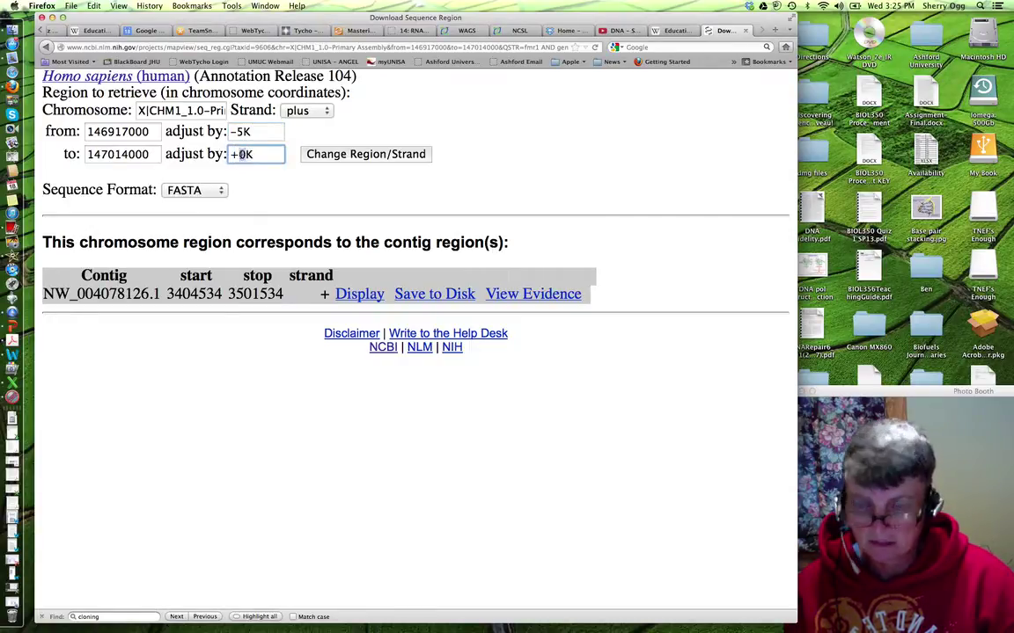
text(5)
click(228, 172)
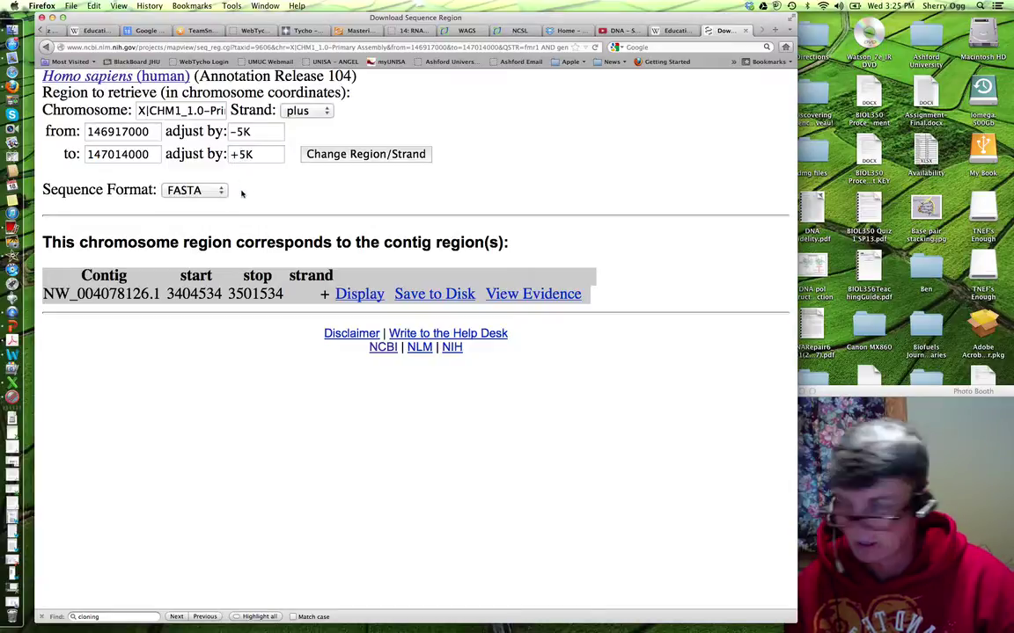
click(207, 190)
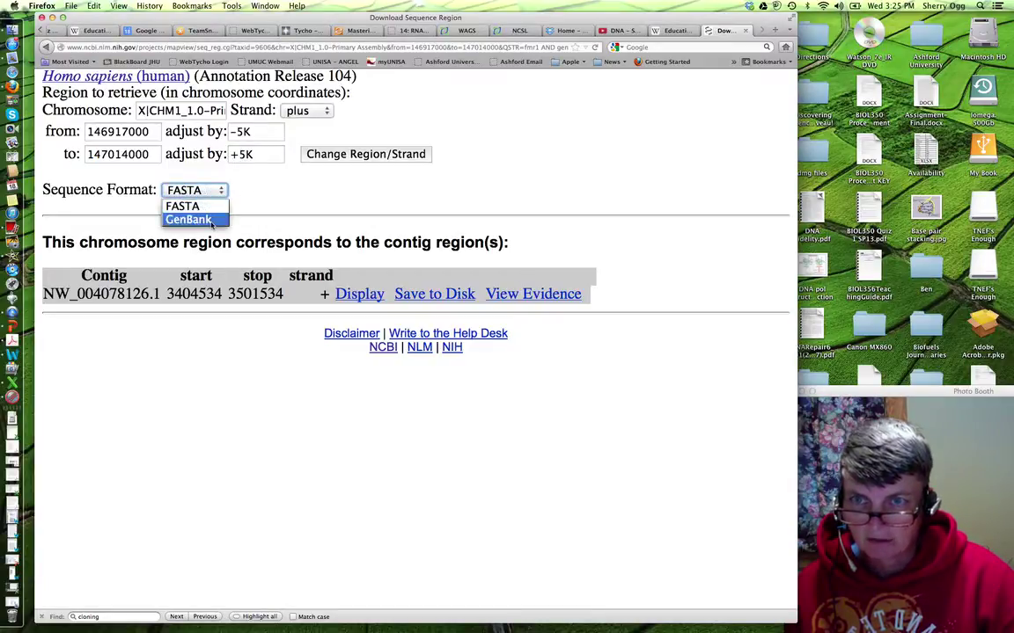
click(208, 192)
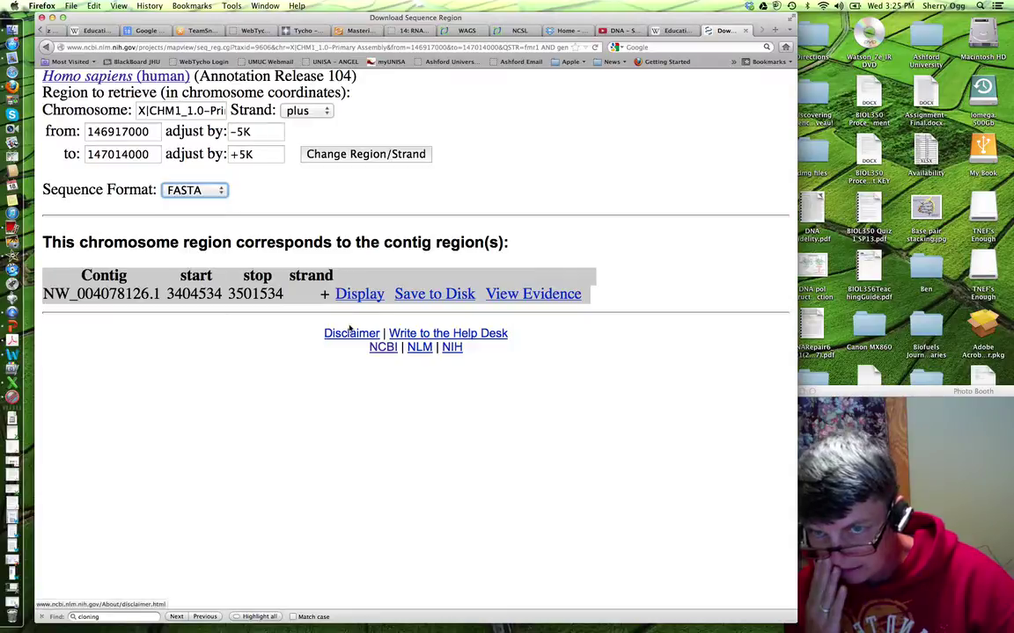
- Display the 97 kb FASTA contig sequence, scroll through it, then go back twice to the gene map
click(360, 296)
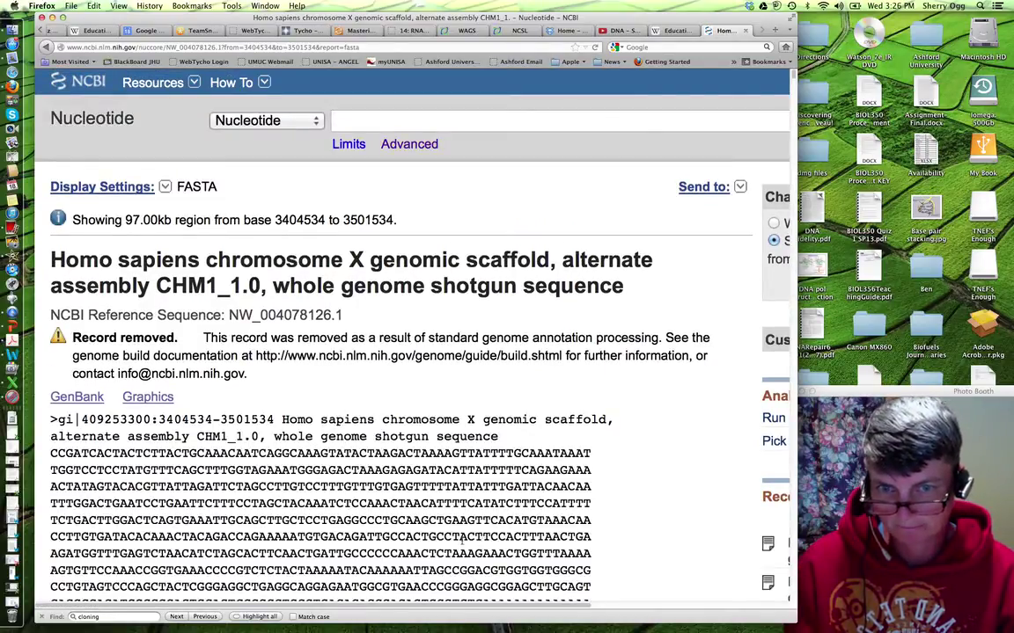
scroll(462, 538, down, 3)
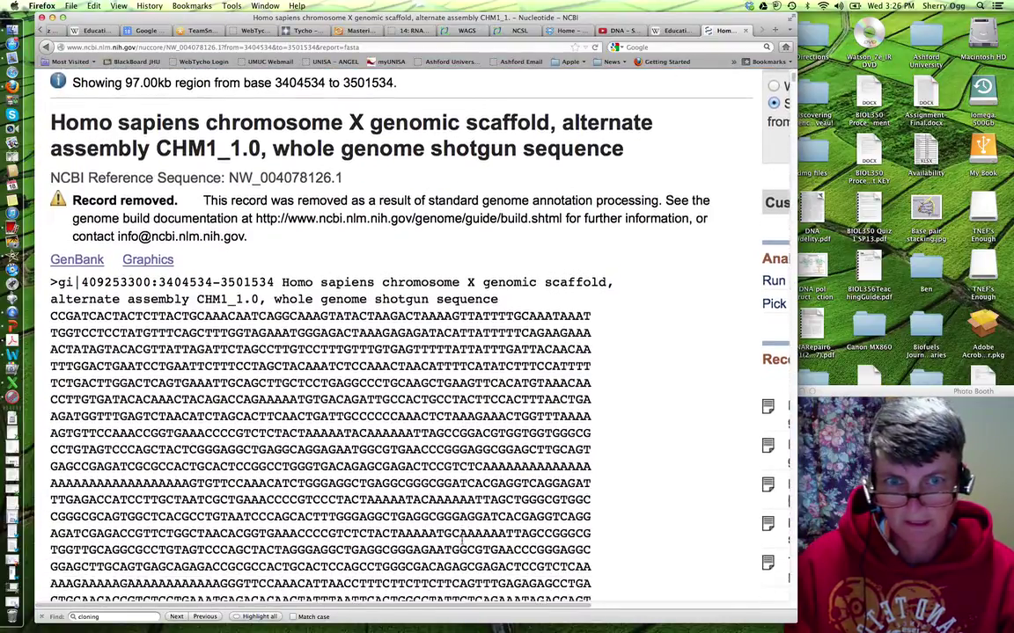
scroll(462, 540, up, 3)
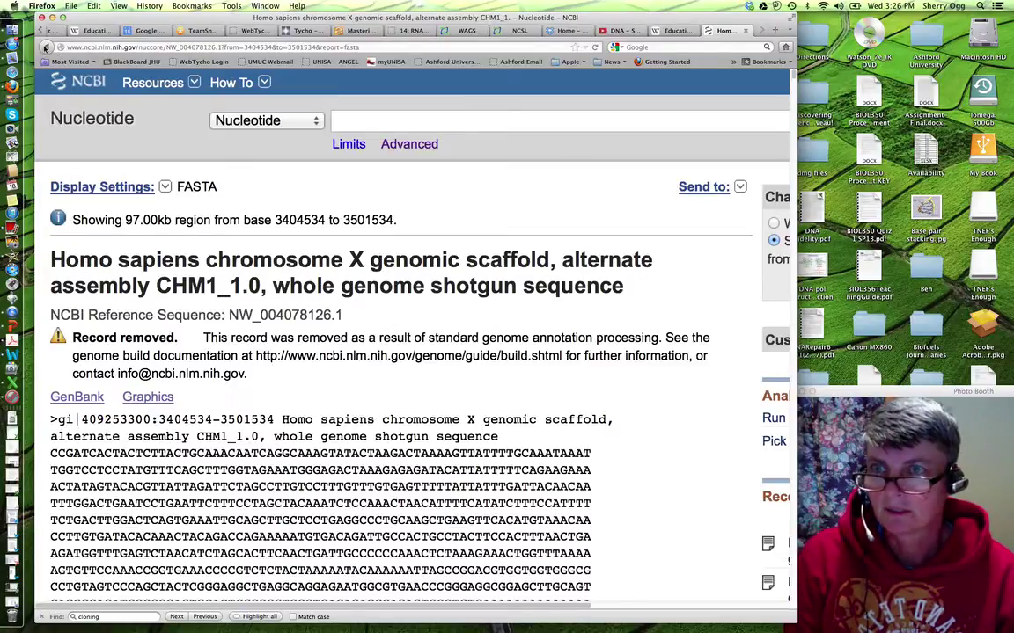
click(45, 48)
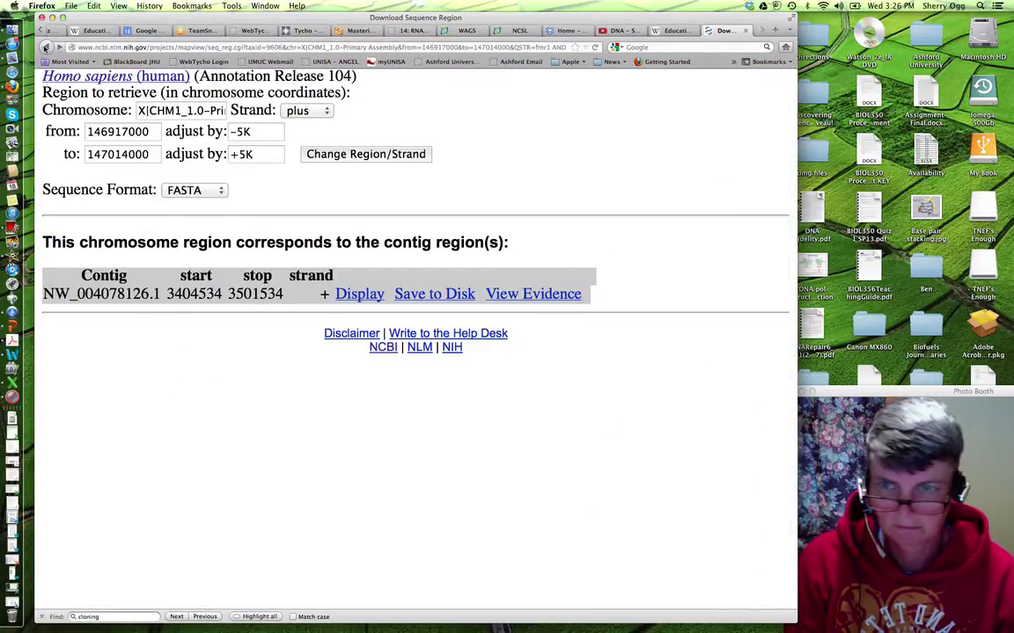
click(47, 48)
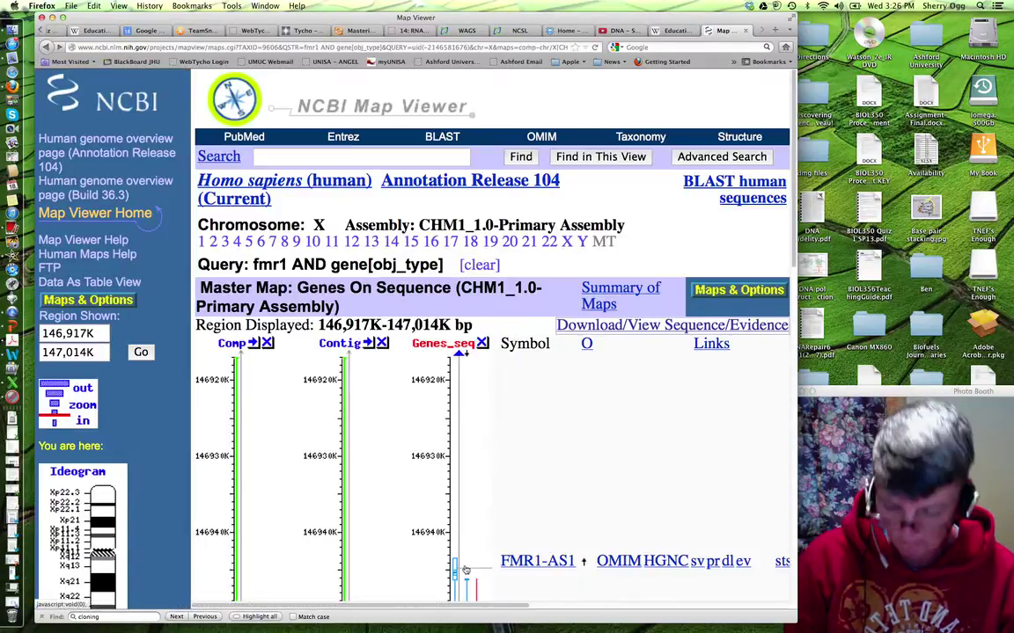
- Scroll to the FMR1 row and open it via 'sv' as scaffold NW_004078126.1 (39 Kbp)
scroll(465, 571, down, 3)
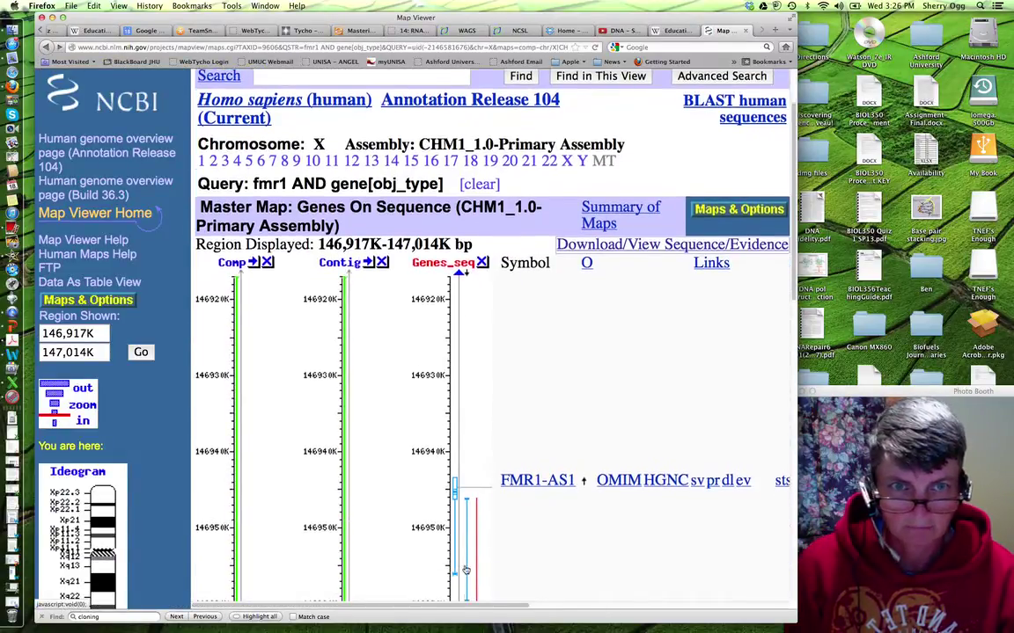
scroll(465, 570, down, 3)
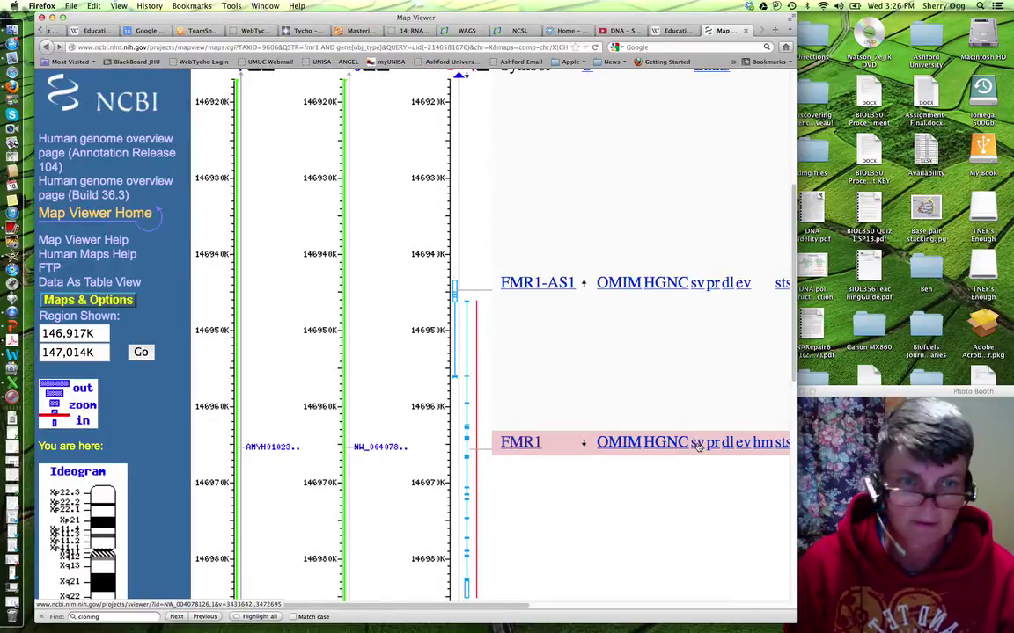
click(698, 445)
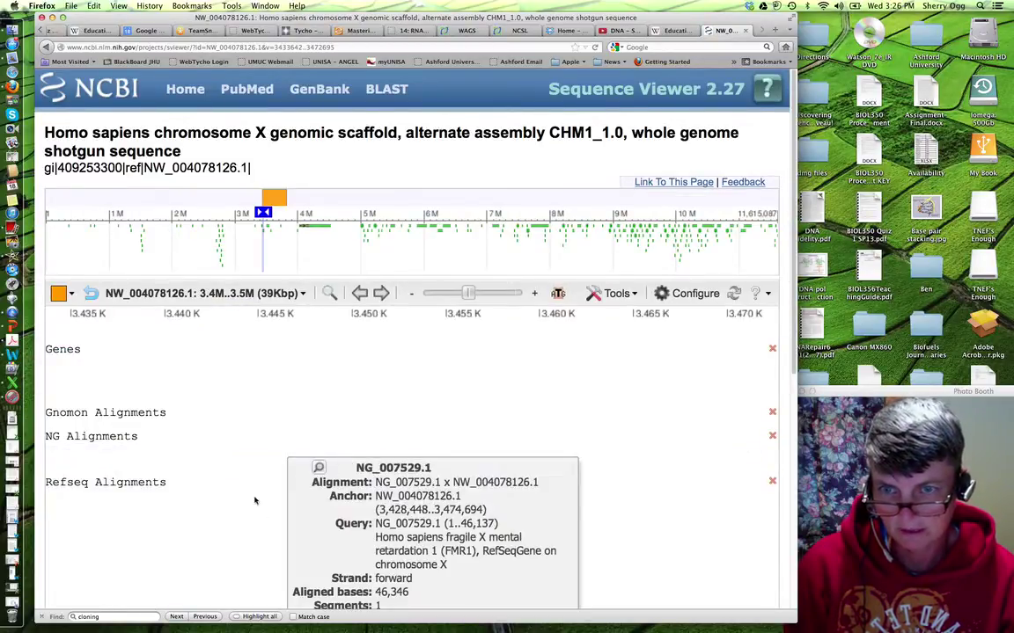
mouse_move(247, 464)
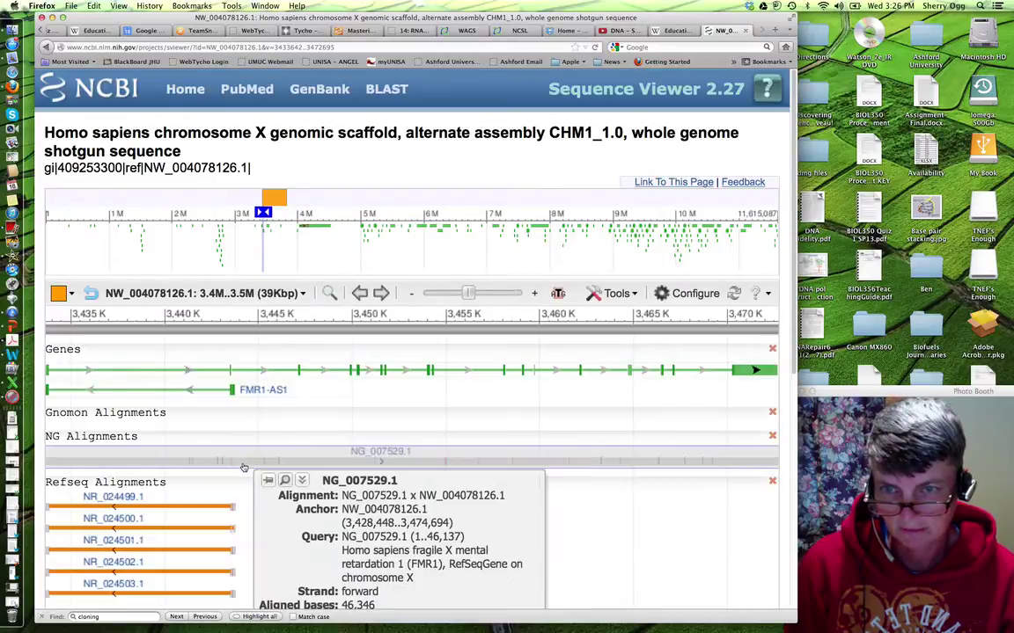
right_click(337, 450)
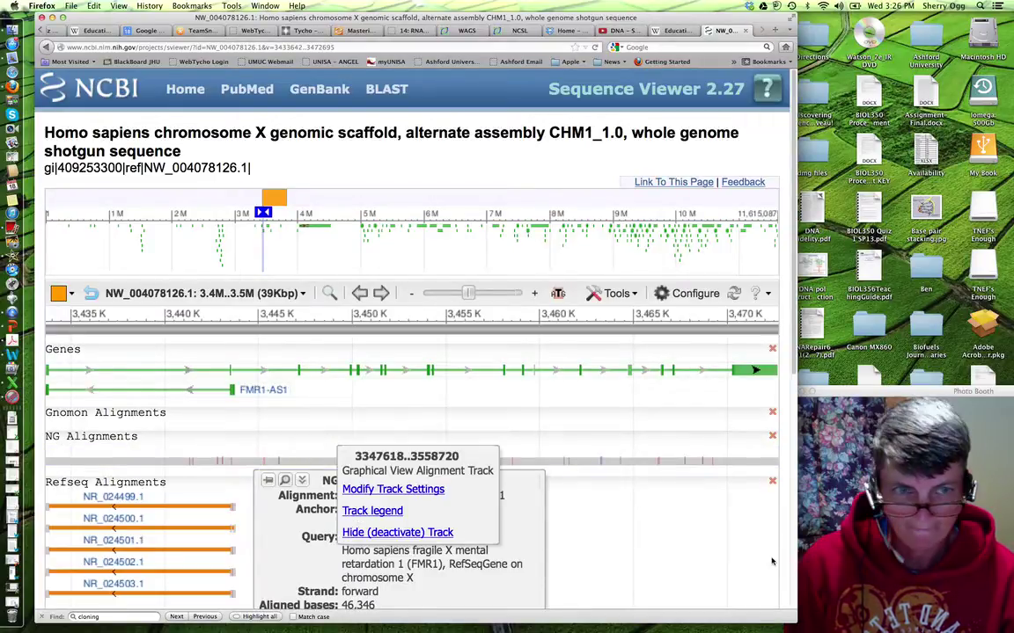
right_click(232, 423)
mouse_move(93, 373)
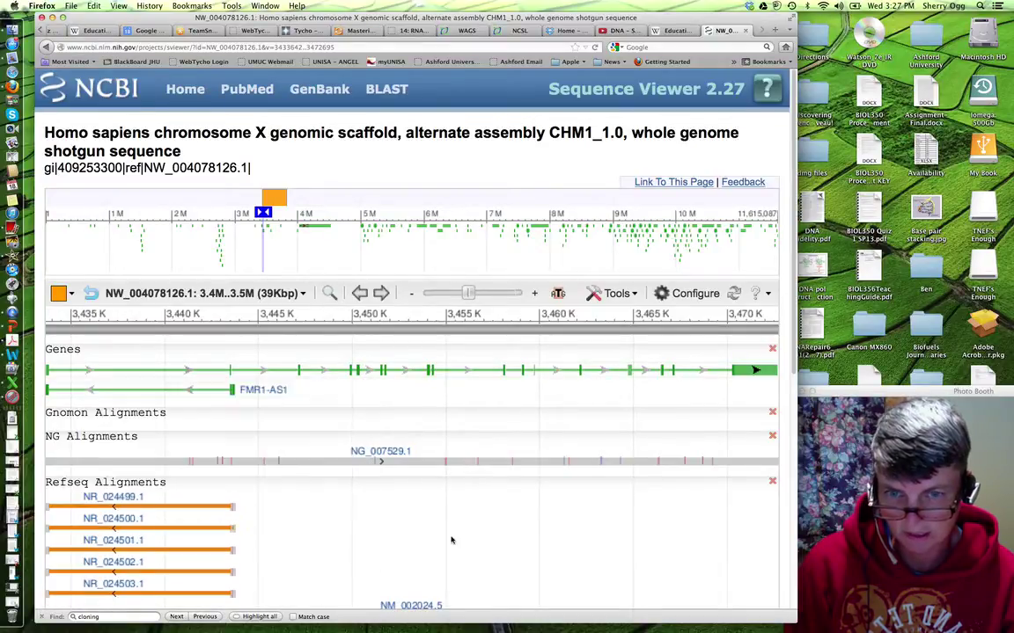
- Scroll to the FMR1 alignments, open and close a track menu, and show STS marker G64326 details
scroll(355, 549, down, 5)
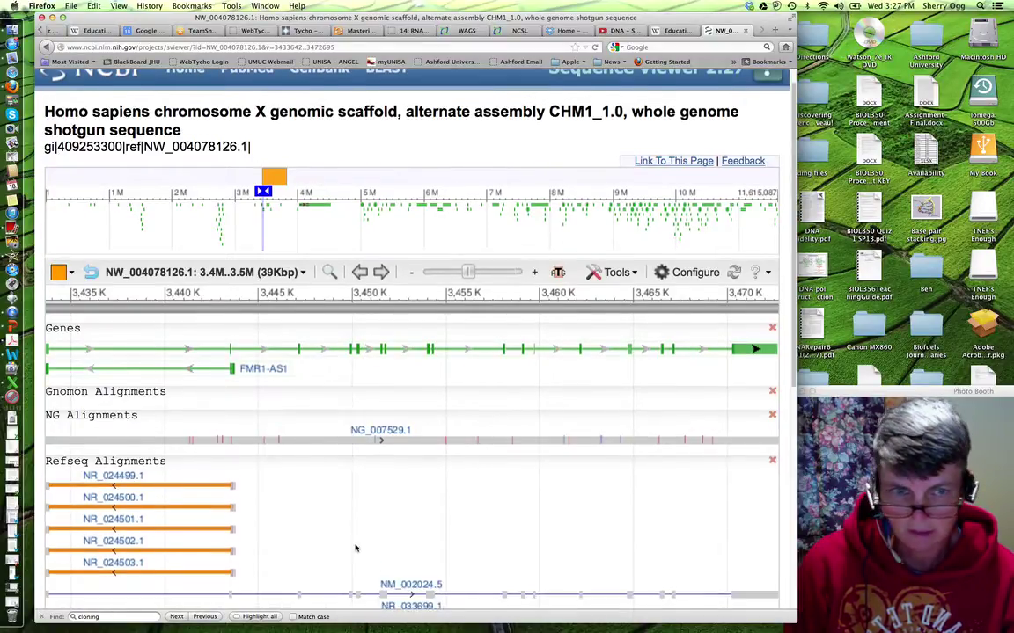
scroll(356, 549, down, 2)
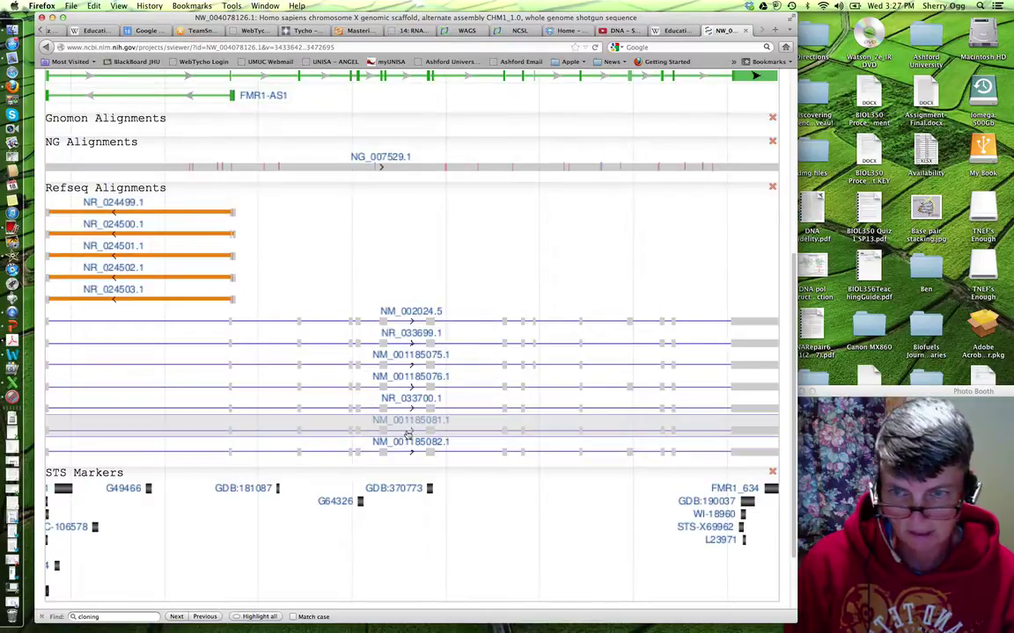
scroll(332, 477, down, 2)
click(332, 478)
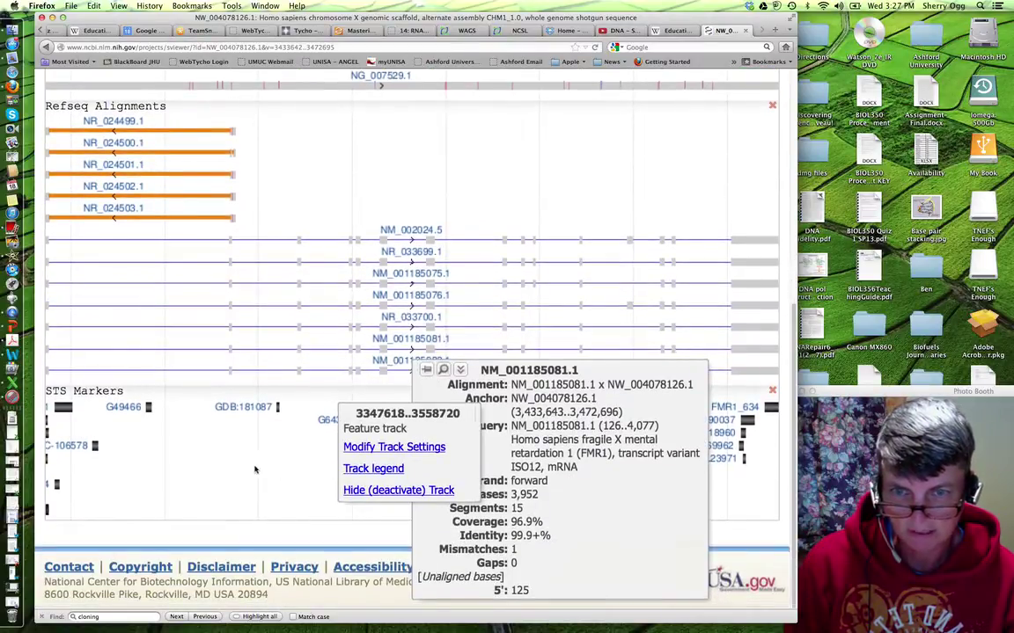
click(211, 465)
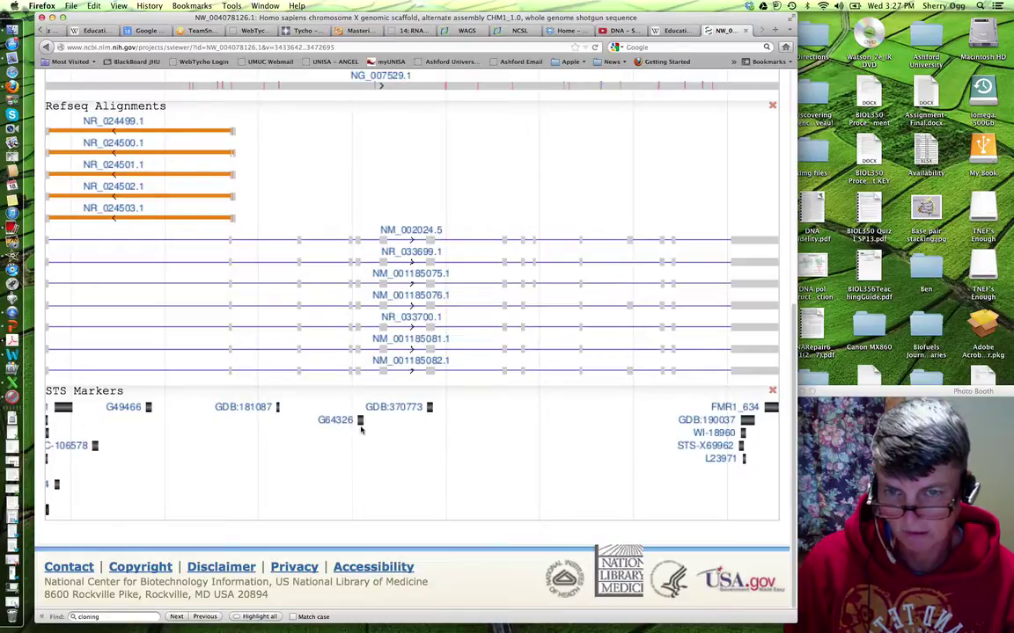
mouse_move(360, 423)
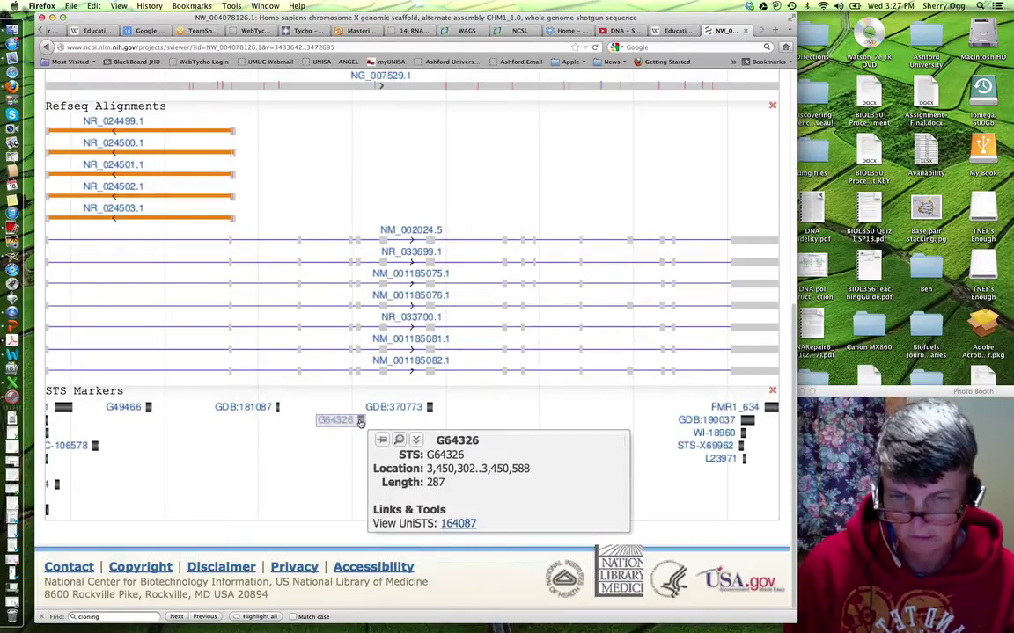